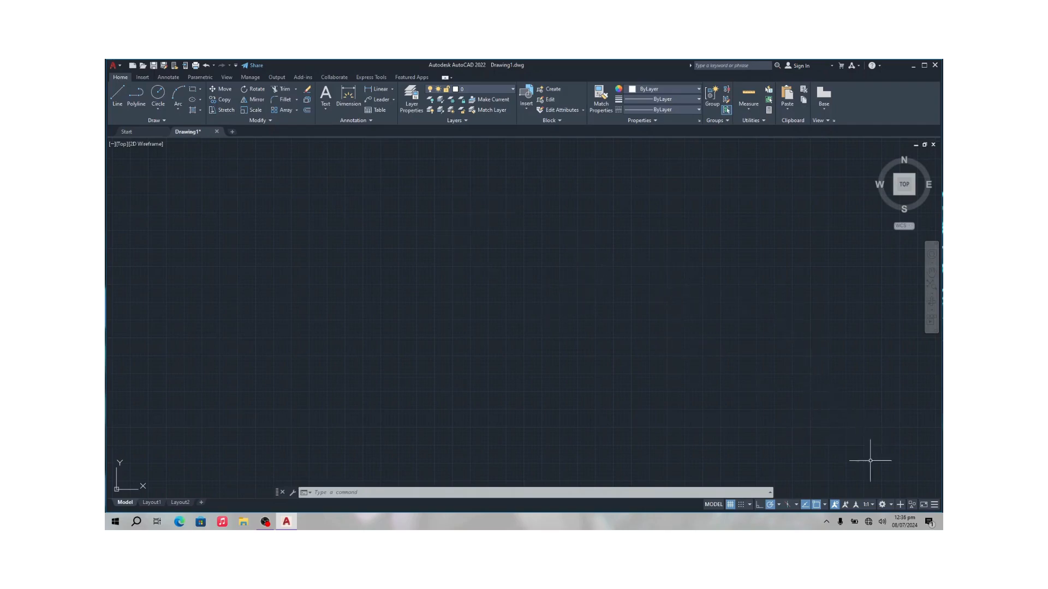
# Switch to the 3D Modeling workspace and draw a box about 526 by 244 units and about 168 units high.
pyautogui.click(891, 505)
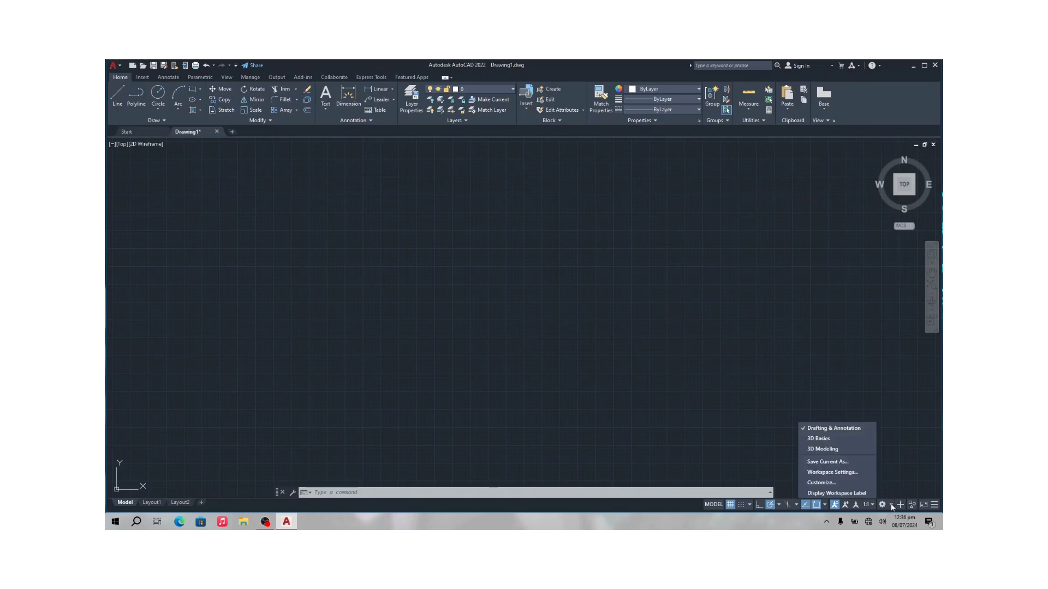
pyautogui.click(849, 452)
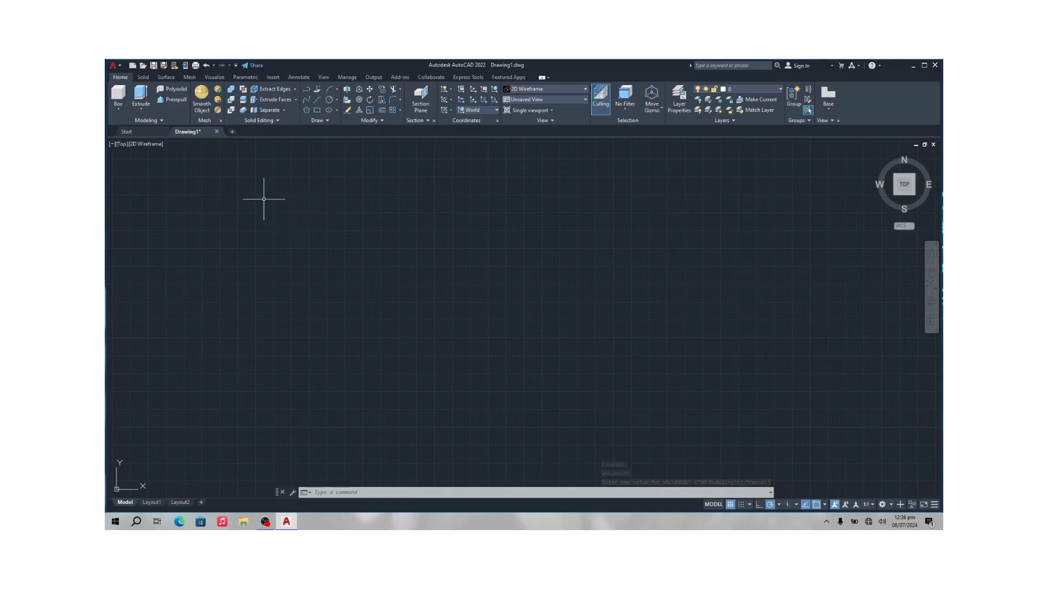
pyautogui.click(123, 107)
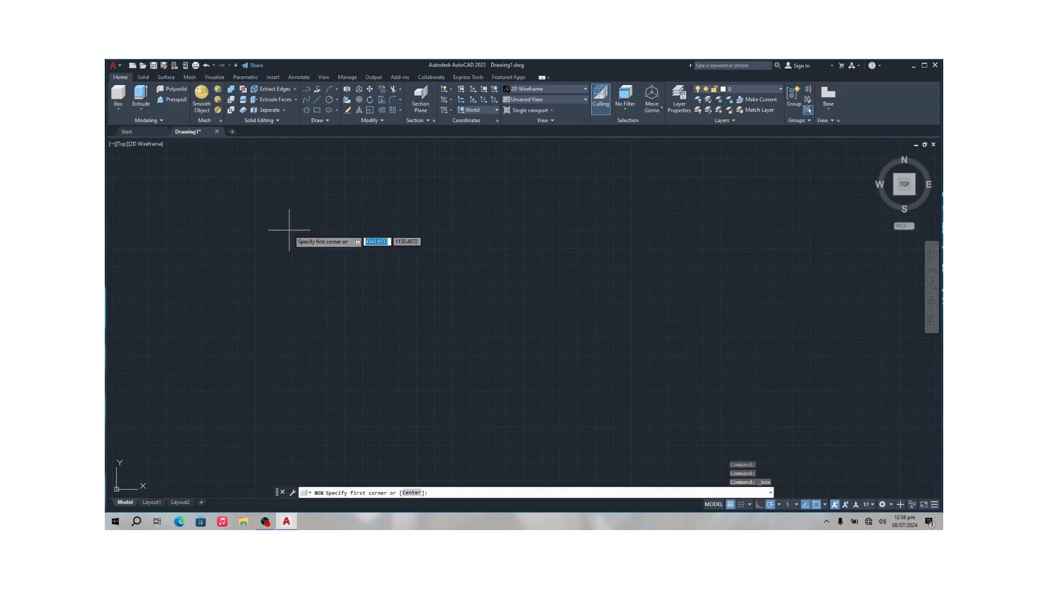
pyautogui.click(326, 276)
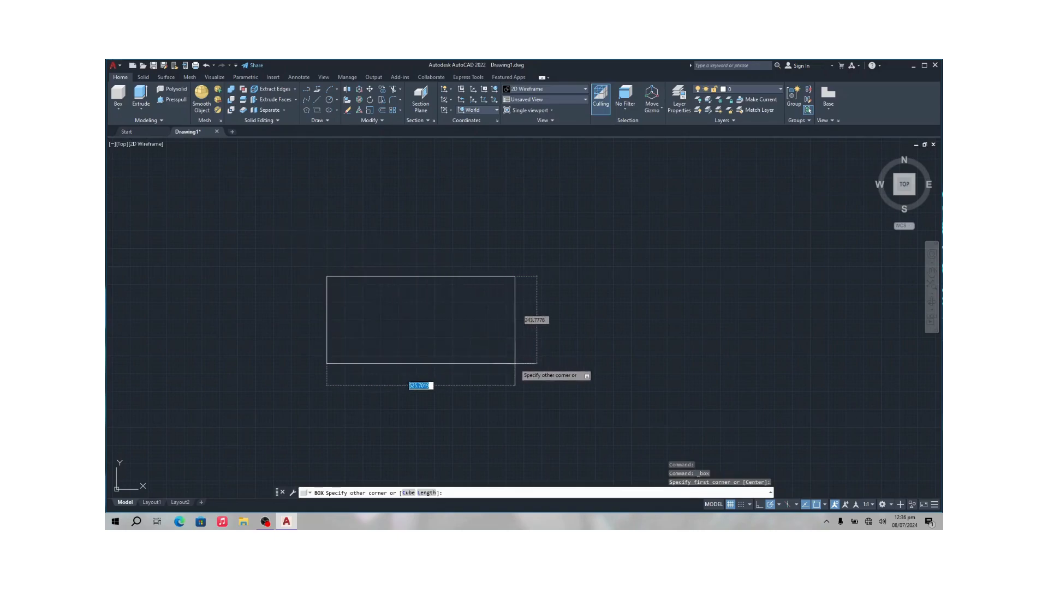
pyautogui.click(515, 363)
pyautogui.click(543, 309)
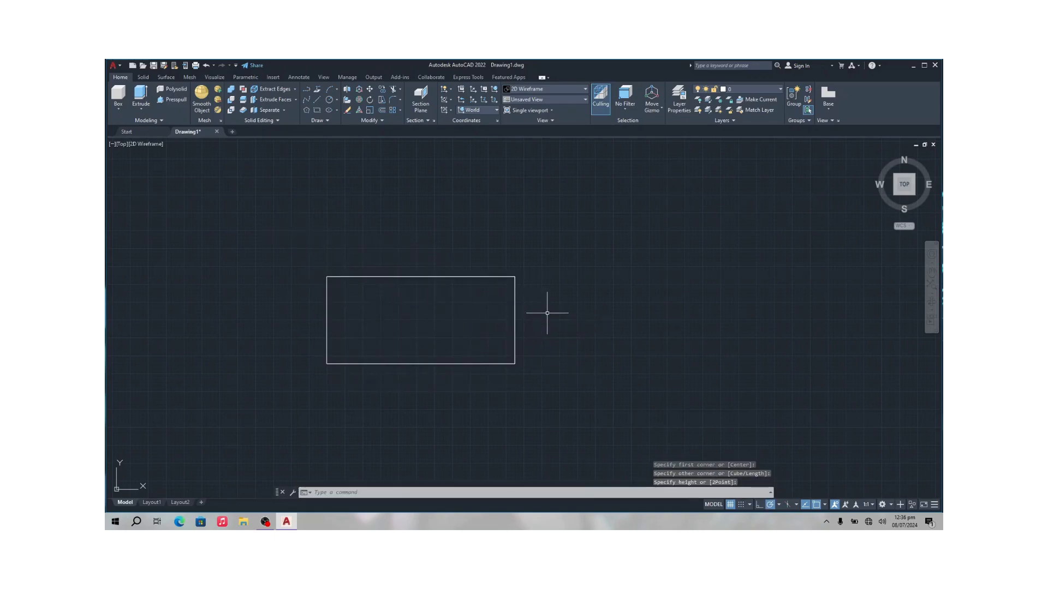
# Display the box in the Realistic visual style from the southeast isometric view.
pyautogui.click(897, 194)
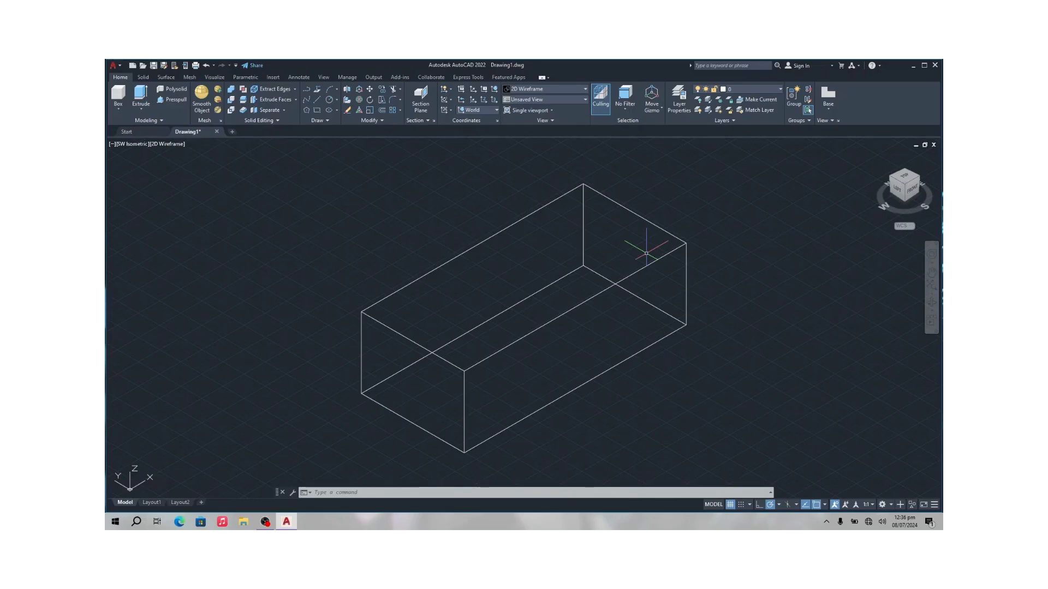
pyautogui.click(171, 145)
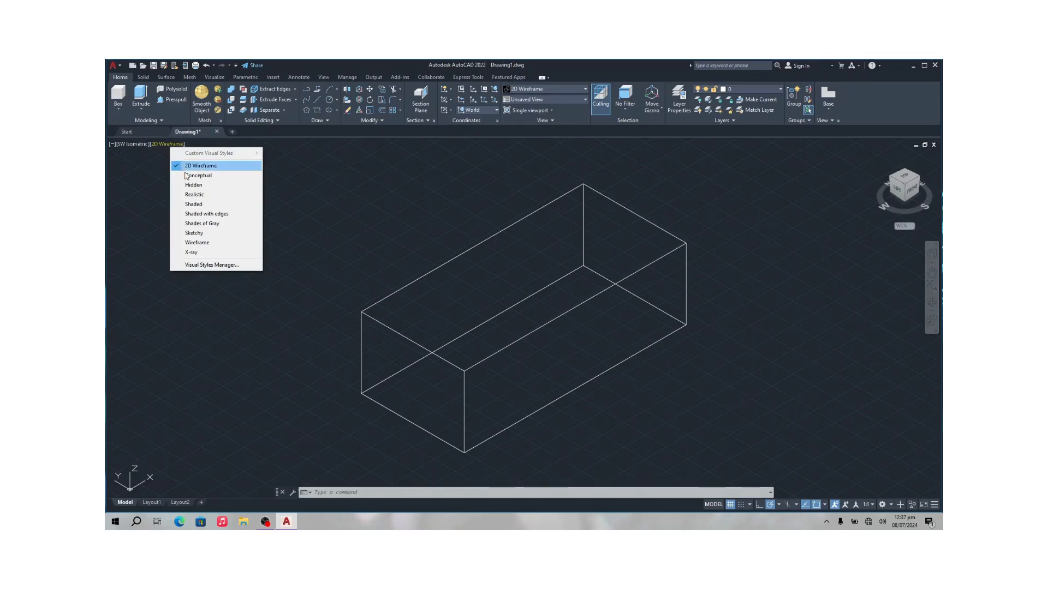
pyautogui.click(205, 196)
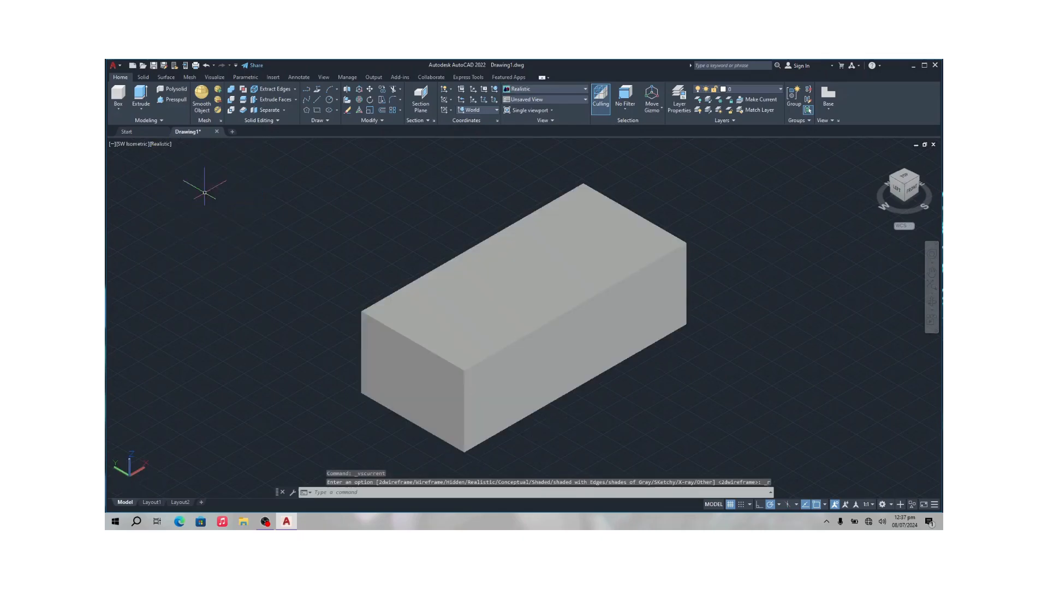
pyautogui.click(920, 179)
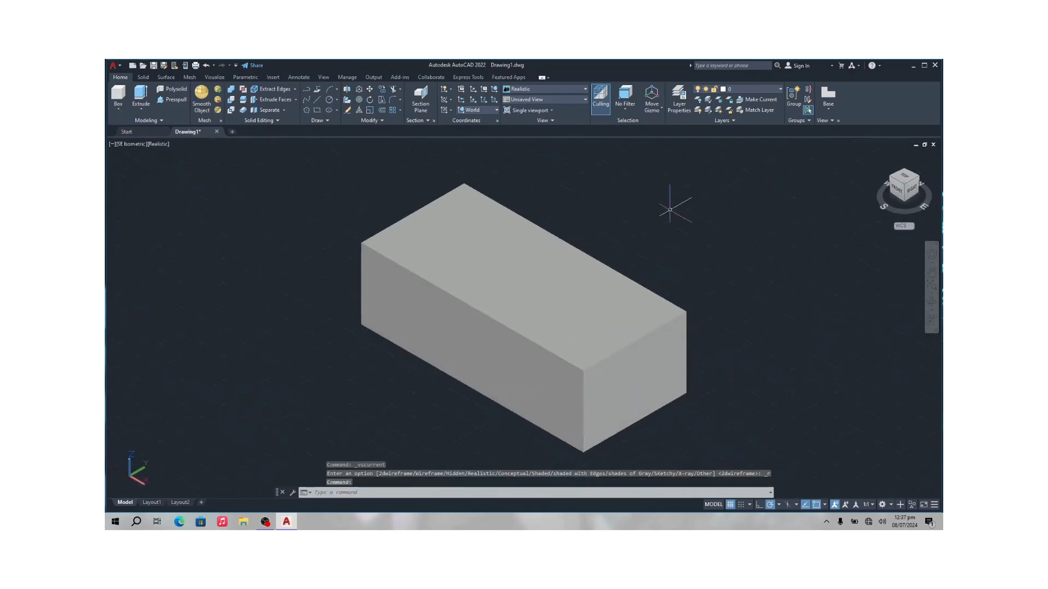
# Draw a solid cylinder about 103 units high in the empty space beyond the box's western end.
pyautogui.click(126, 105)
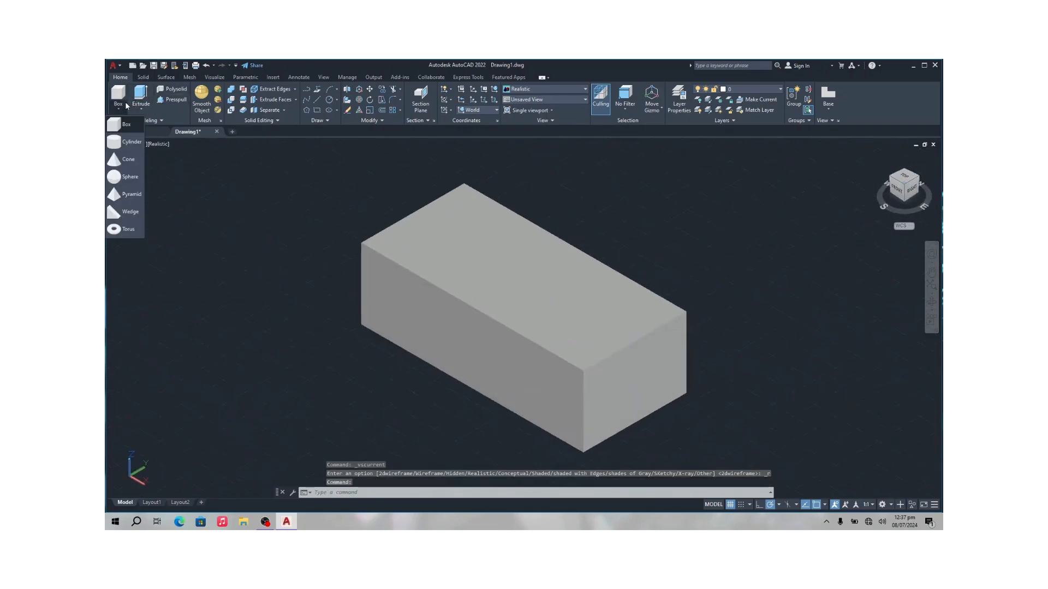
pyautogui.click(131, 142)
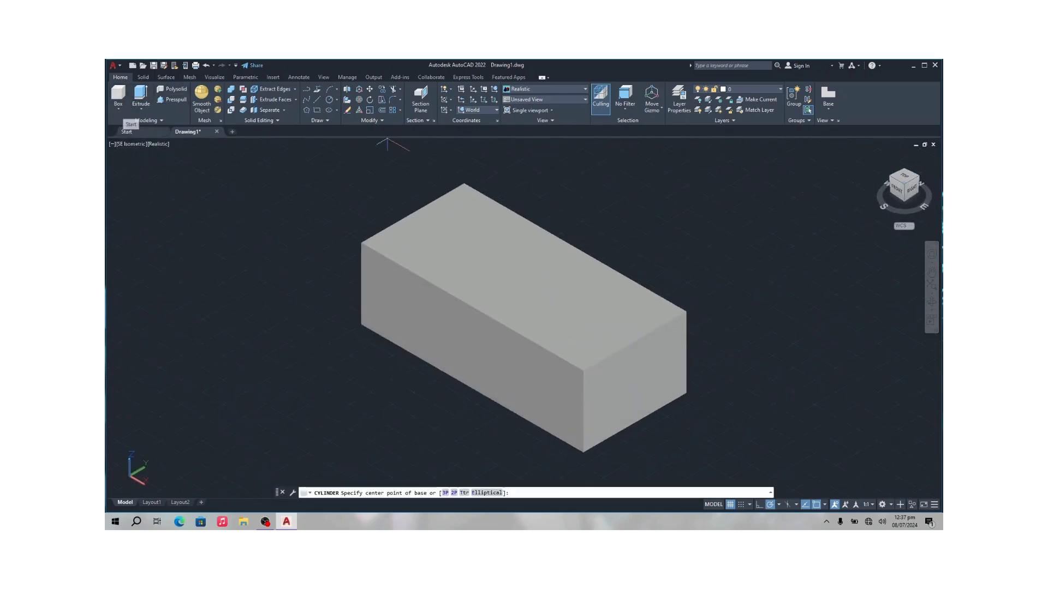
pyautogui.click(189, 220)
pyautogui.click(252, 232)
pyautogui.click(254, 168)
# Draw a closed triangle from three line segments in the empty area northeast of the box.
pyautogui.scroll(-1, 334, 196)
pyautogui.moveTo(334, 196); pyautogui.dragTo(171, 243, button='middle')
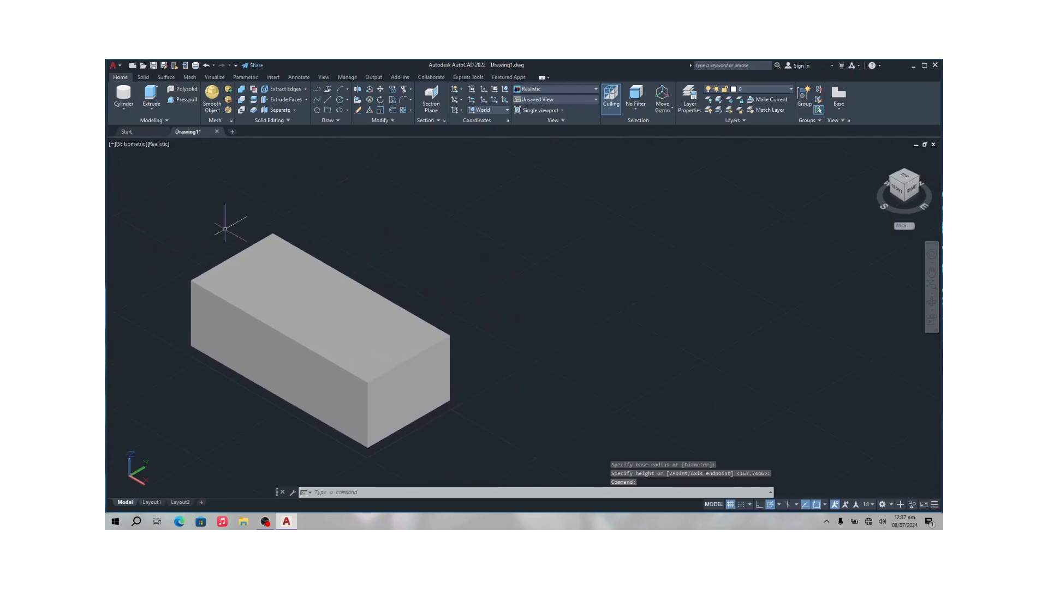
pyautogui.moveTo(381, 222); pyautogui.dragTo(235, 227, button='middle')
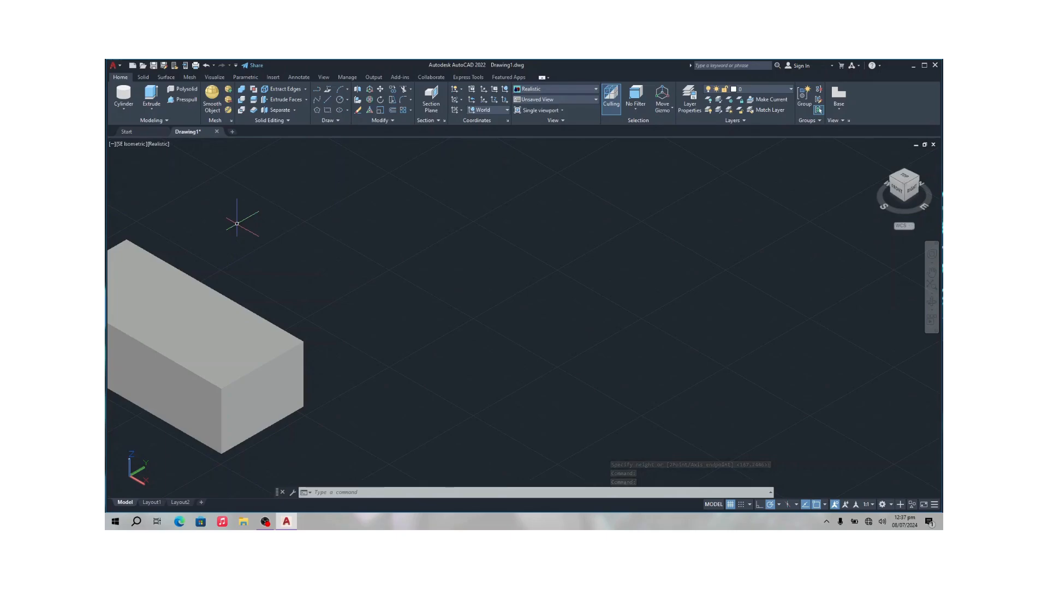
pyautogui.click(329, 101)
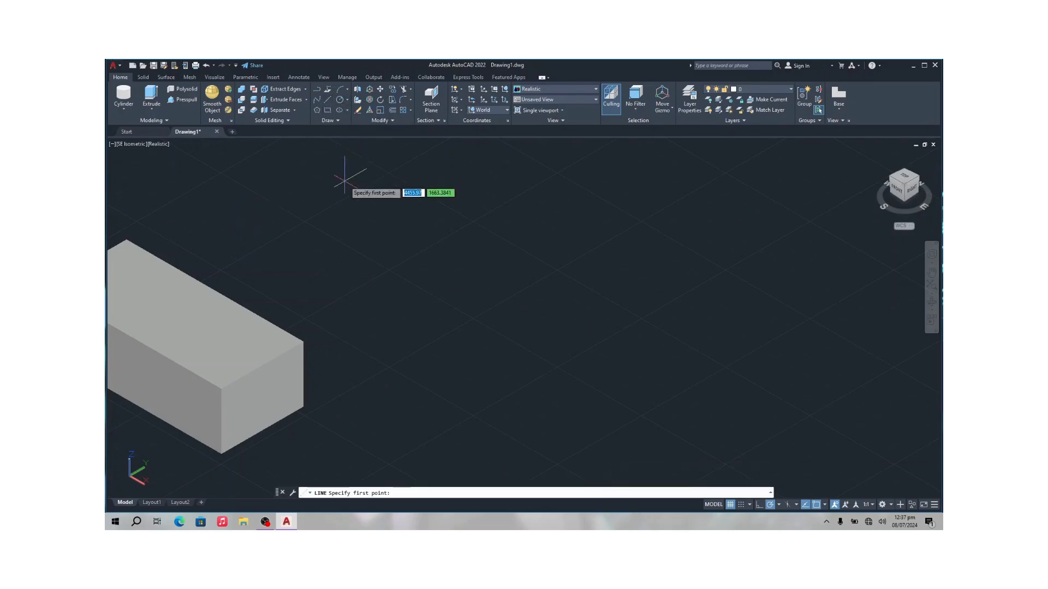
pyautogui.click(308, 223)
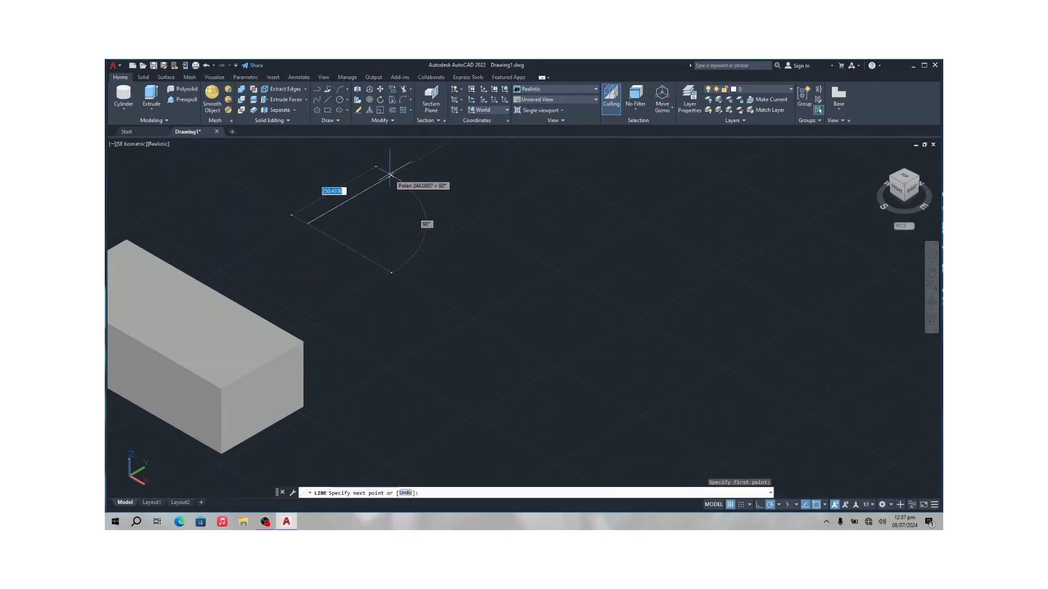
pyautogui.click(392, 176)
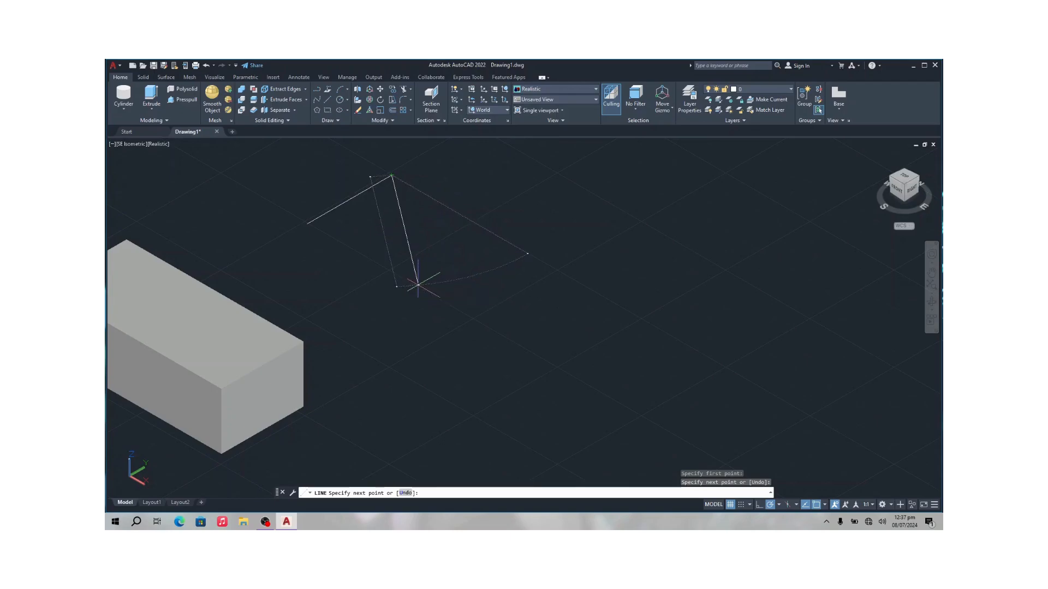
pyautogui.click(419, 284)
pyautogui.click(308, 224)
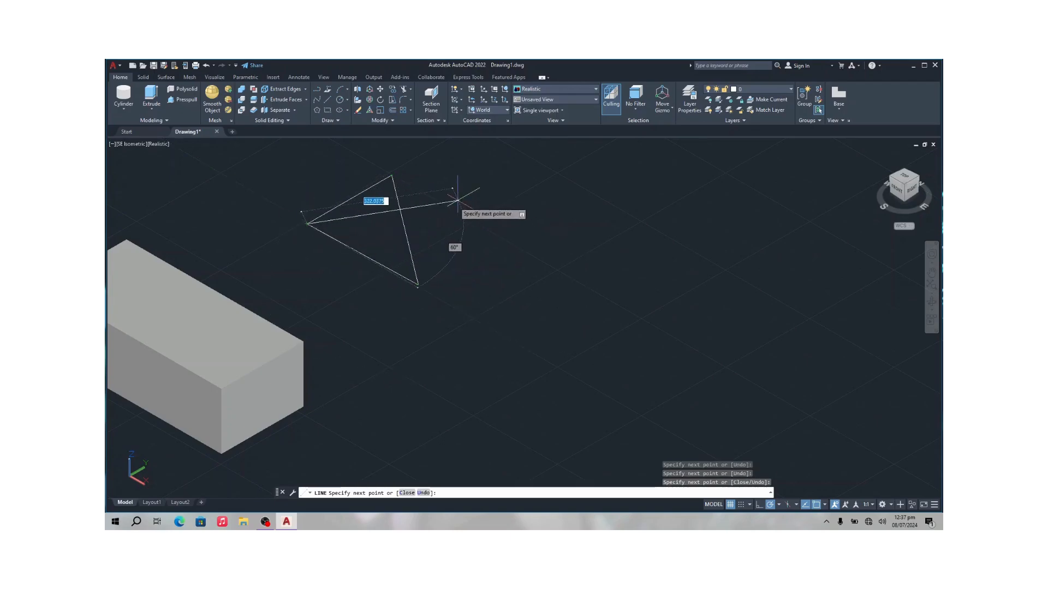
pyautogui.press('Escape')
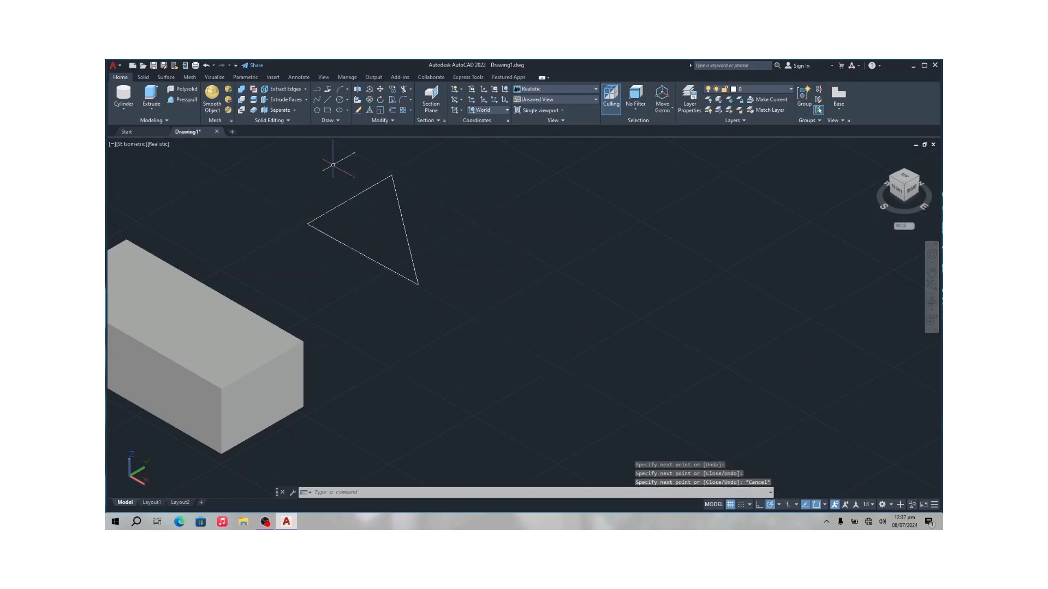
# Join the triangle's three lines into a single polyline.
pyautogui.click(276, 153)
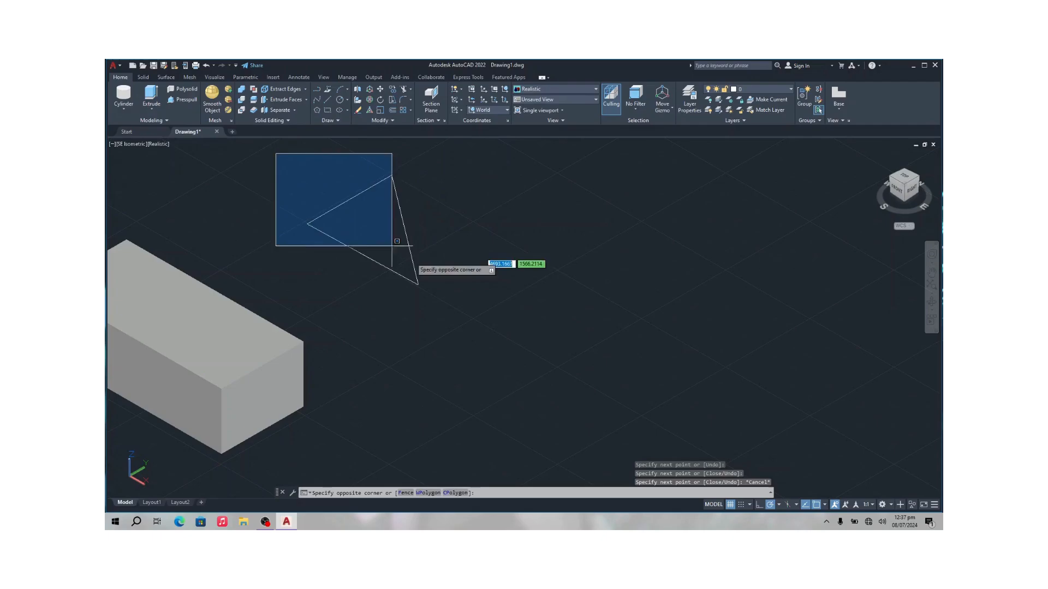
pyautogui.click(465, 323)
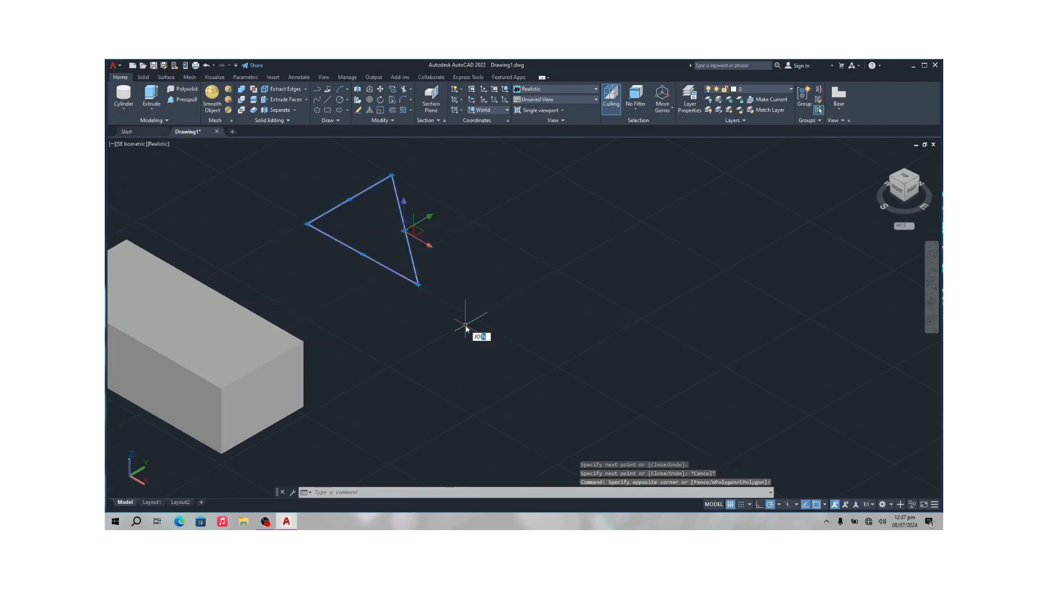
pyautogui.press('Return')
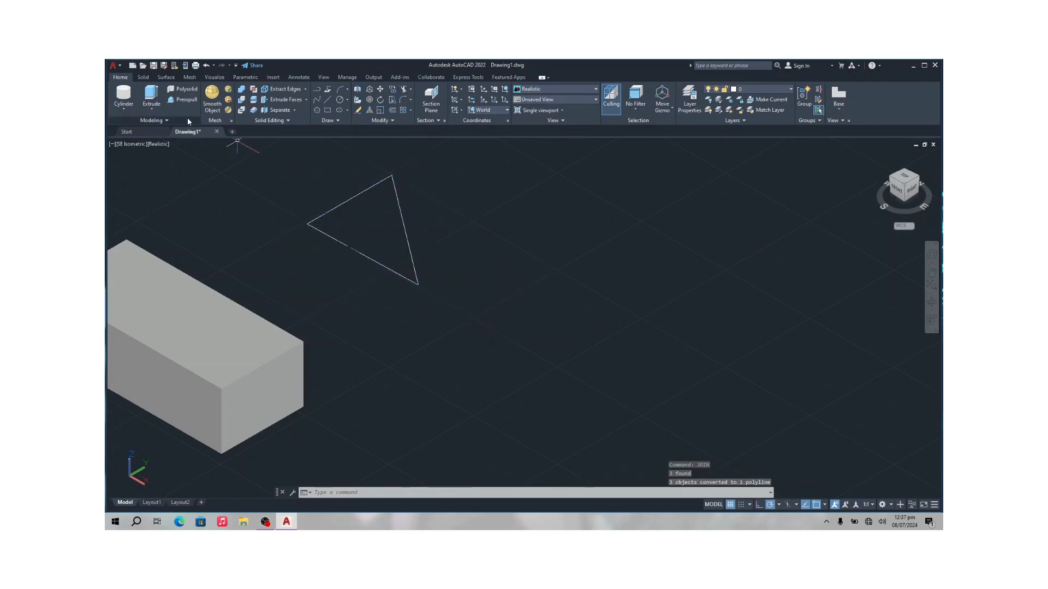
# Extrude the triangular polyline upward into a solid prism.
pyautogui.click(151, 95)
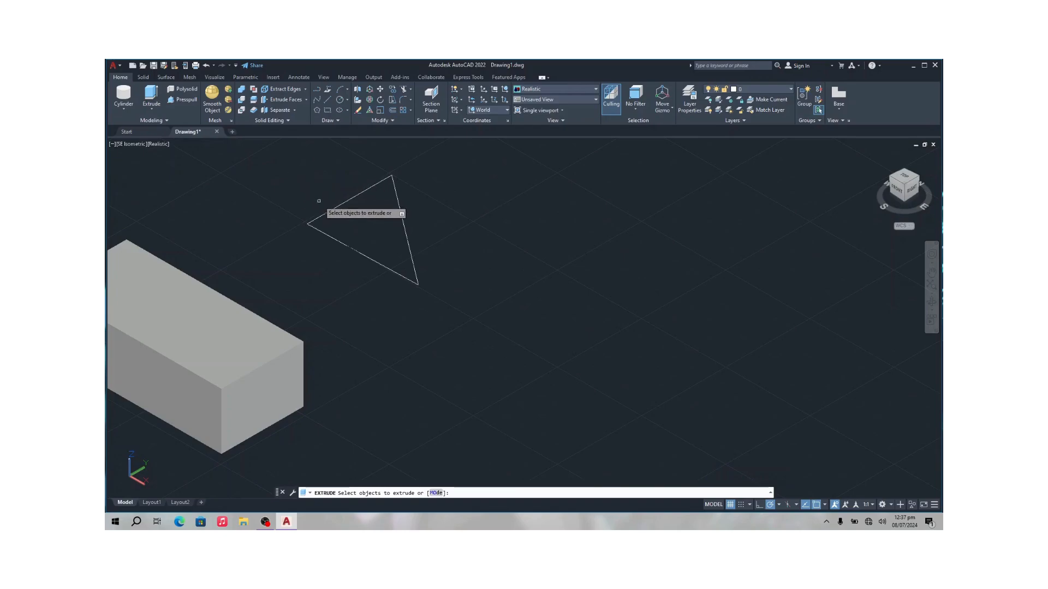
pyautogui.click(331, 209)
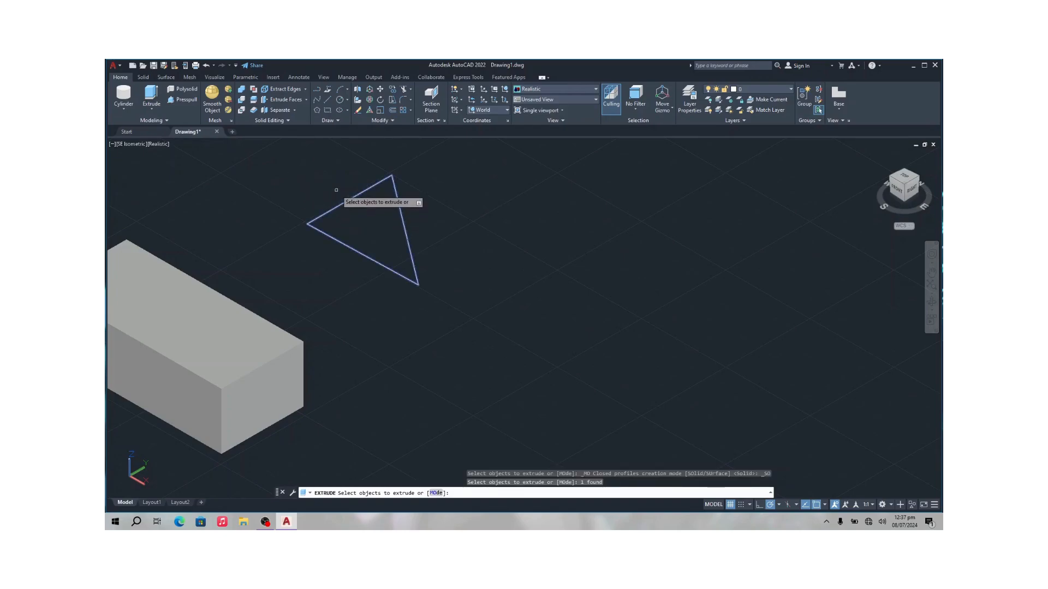
pyautogui.press('Return')
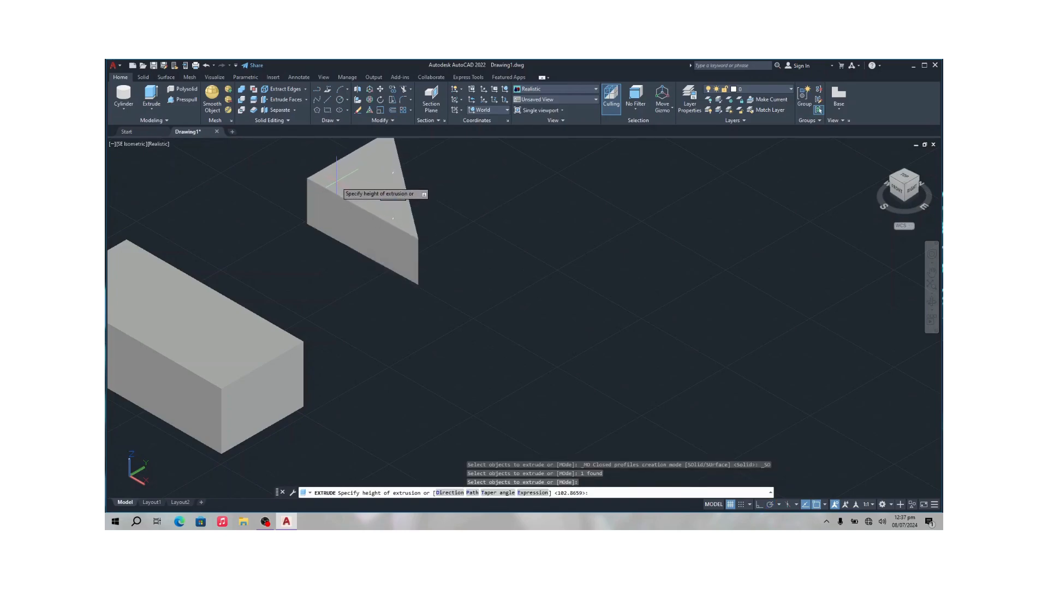
pyautogui.click(337, 184)
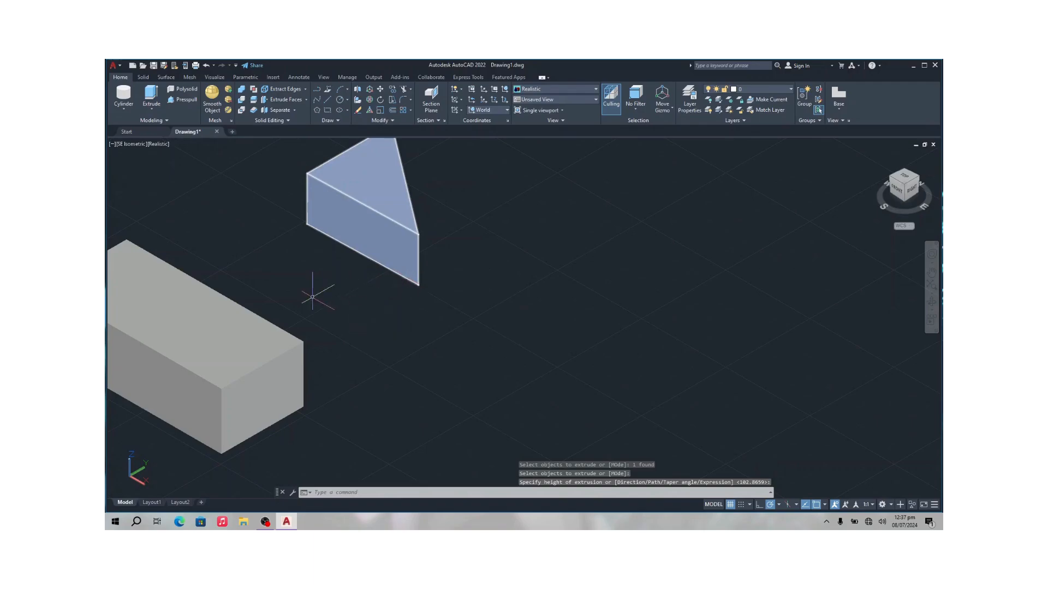
pyautogui.moveTo(365, 308); pyautogui.dragTo(331, 355, button='middle')
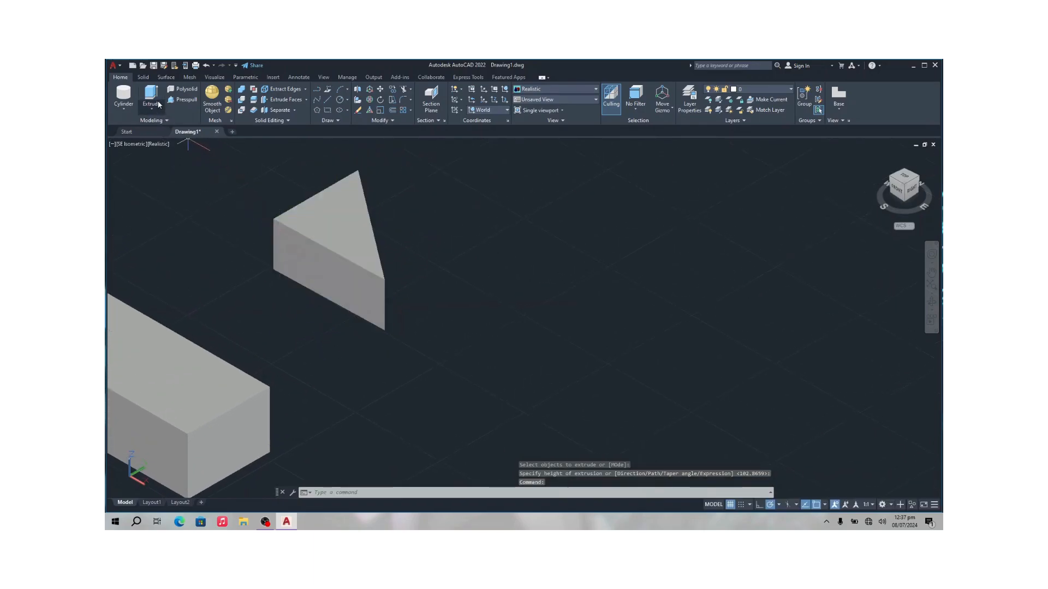
pyautogui.click(157, 108)
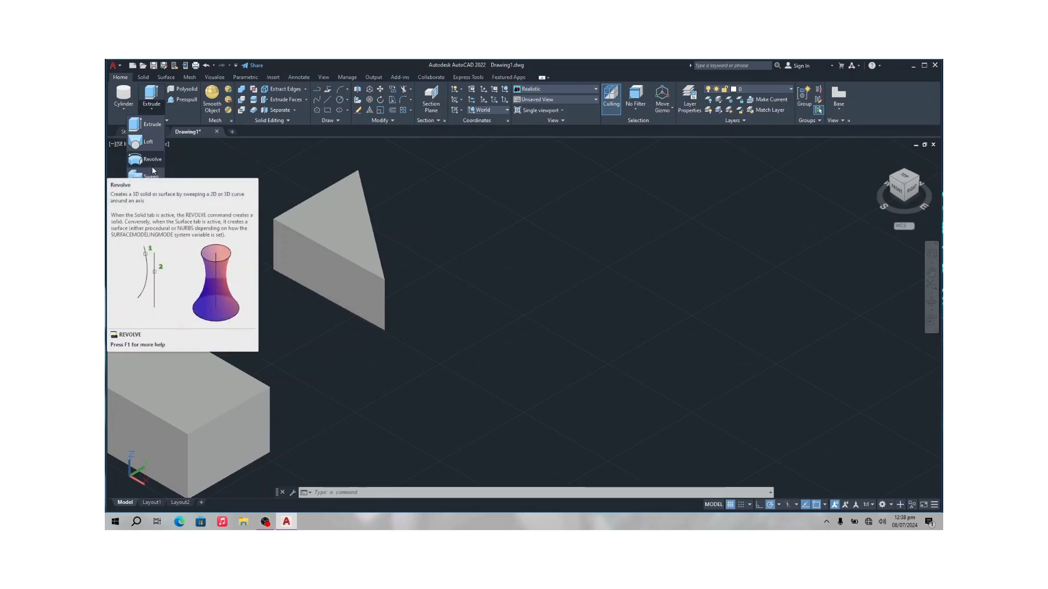
pyautogui.click(225, 197)
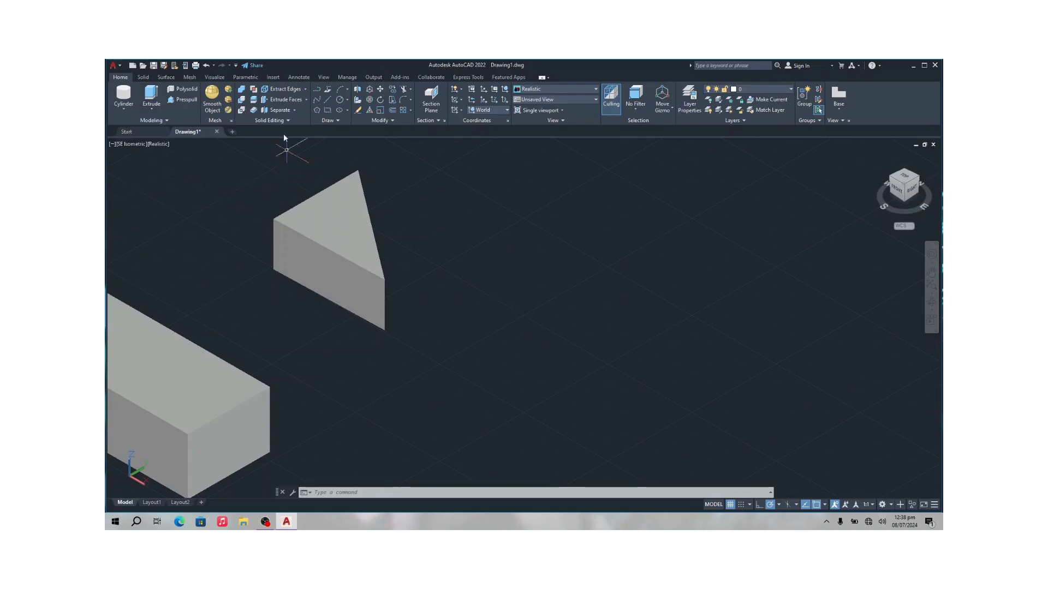
# Draw a straight line parallel to the X axis beside the triangular prism and a three-point arc next to that line.
pyautogui.click(324, 101)
pyautogui.click(479, 285)
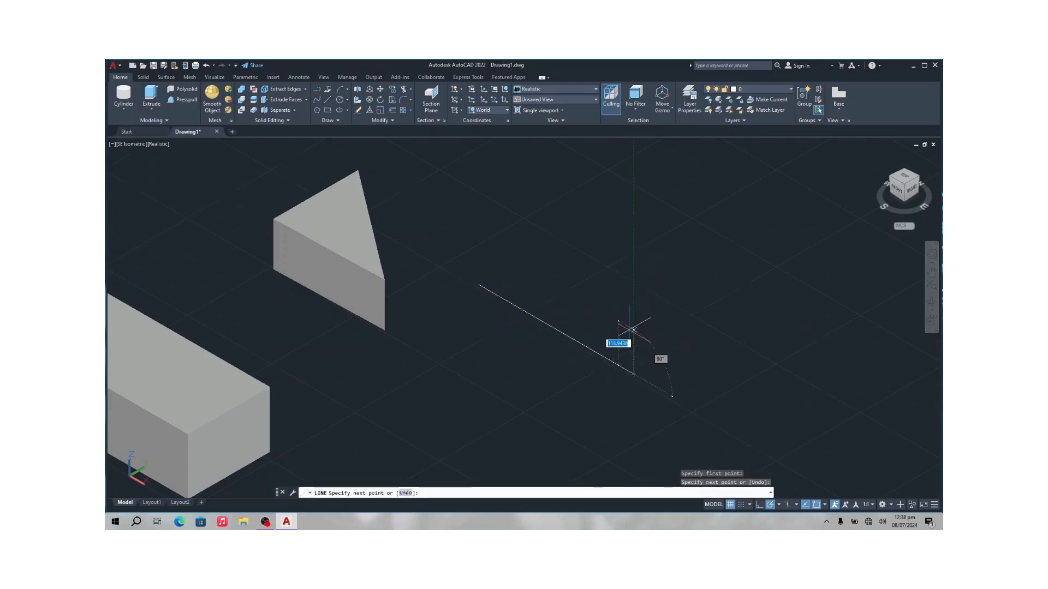
pyautogui.press('Escape')
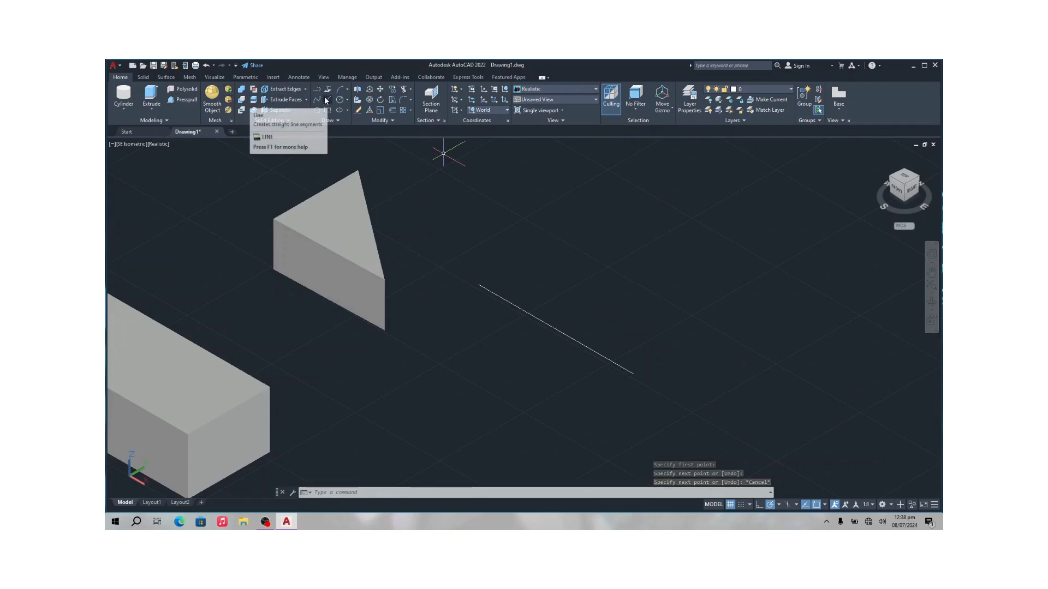
pyautogui.click(339, 89)
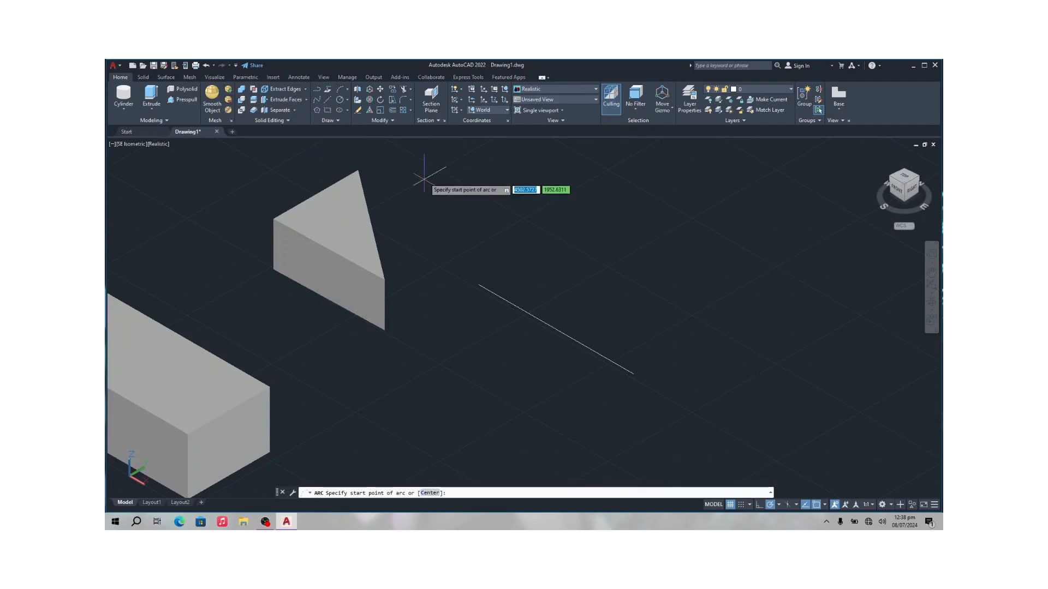
pyautogui.click(519, 251)
pyautogui.click(568, 293)
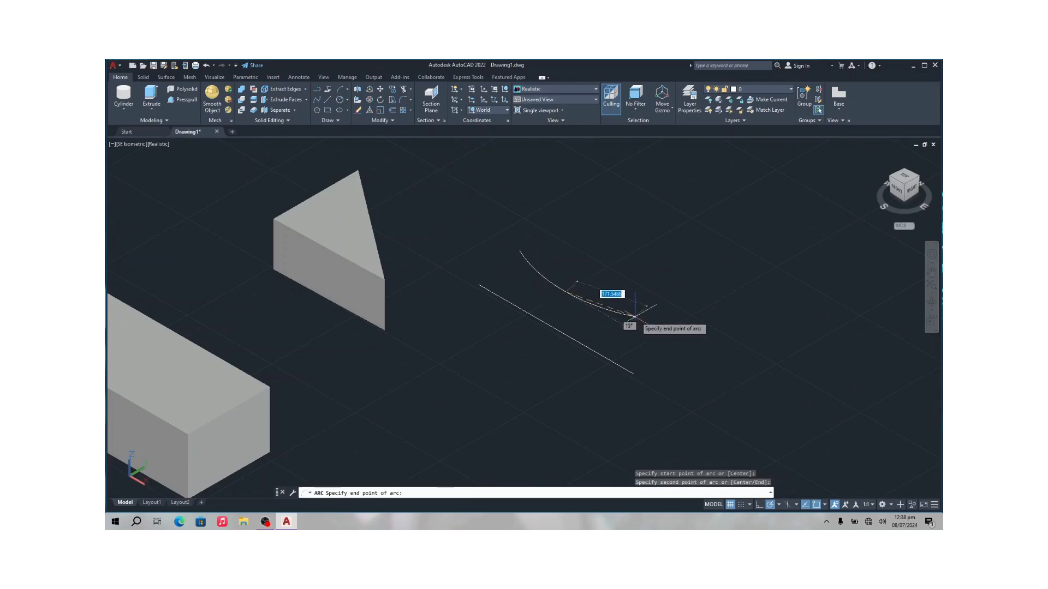
pyautogui.click(708, 322)
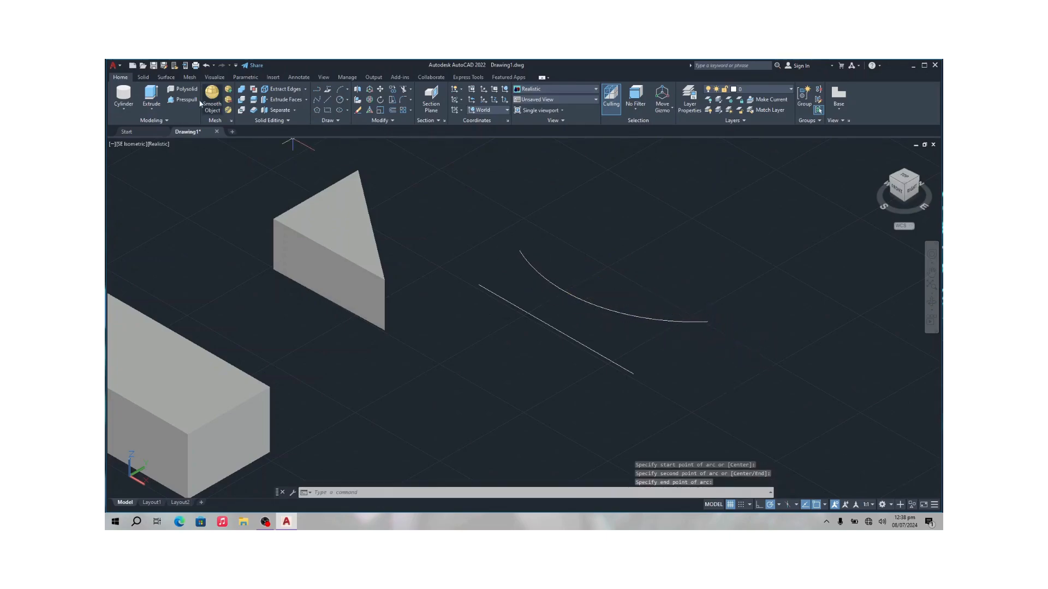
# Revolve the arc 360 degrees about the straight line, using the line's two endpoints as the axis.
pyautogui.click(156, 111)
pyautogui.click(146, 143)
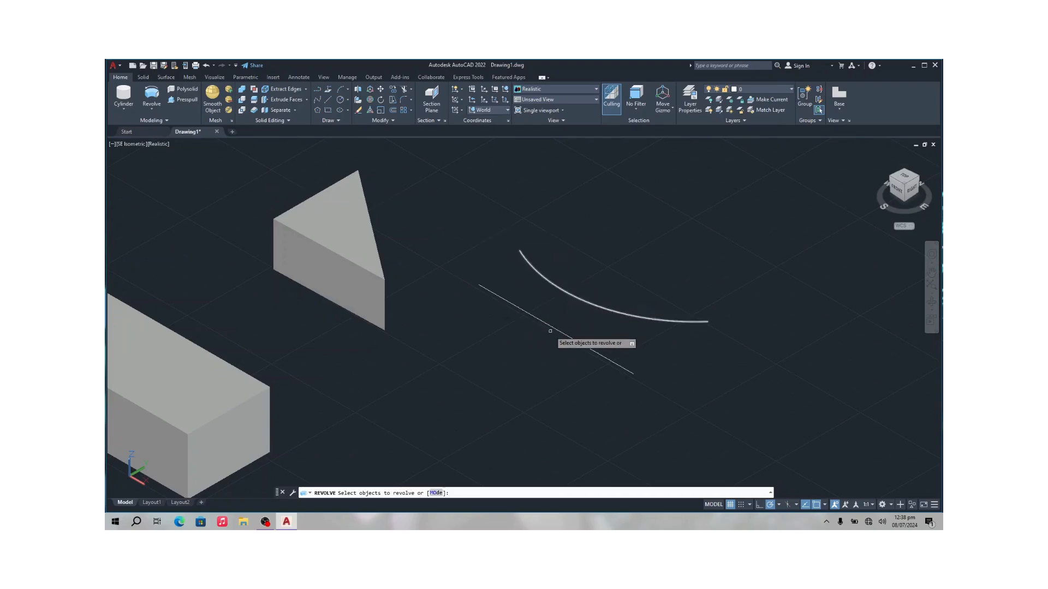
pyautogui.click(574, 296)
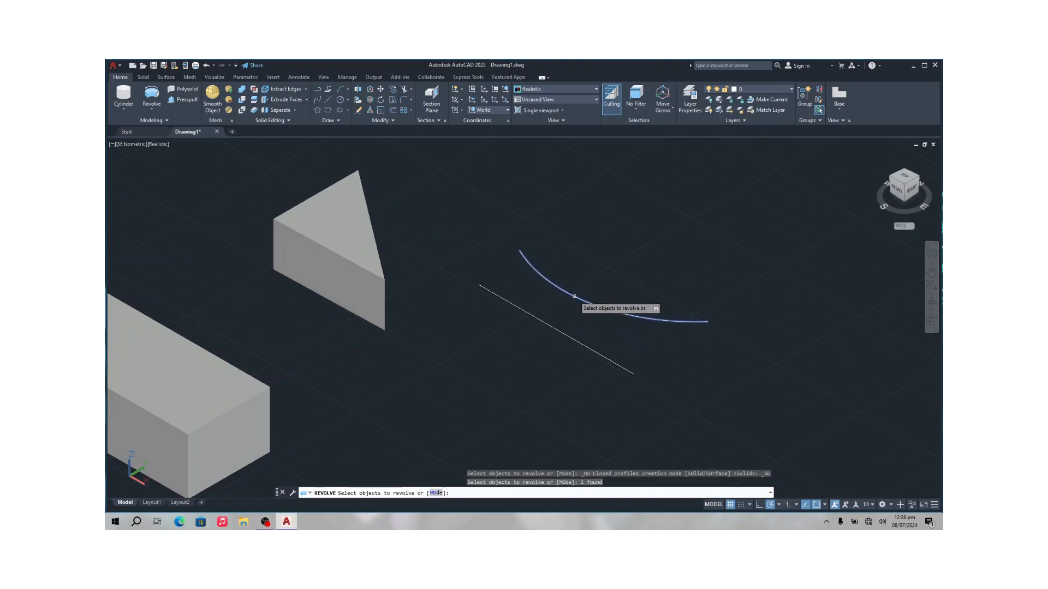
pyautogui.press('Return')
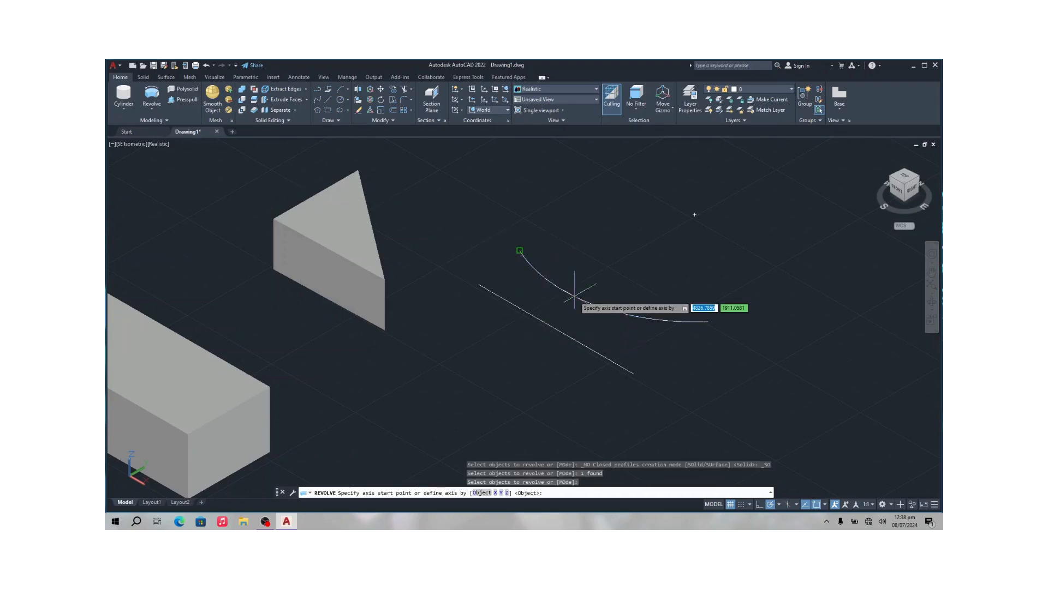
pyautogui.click(478, 285)
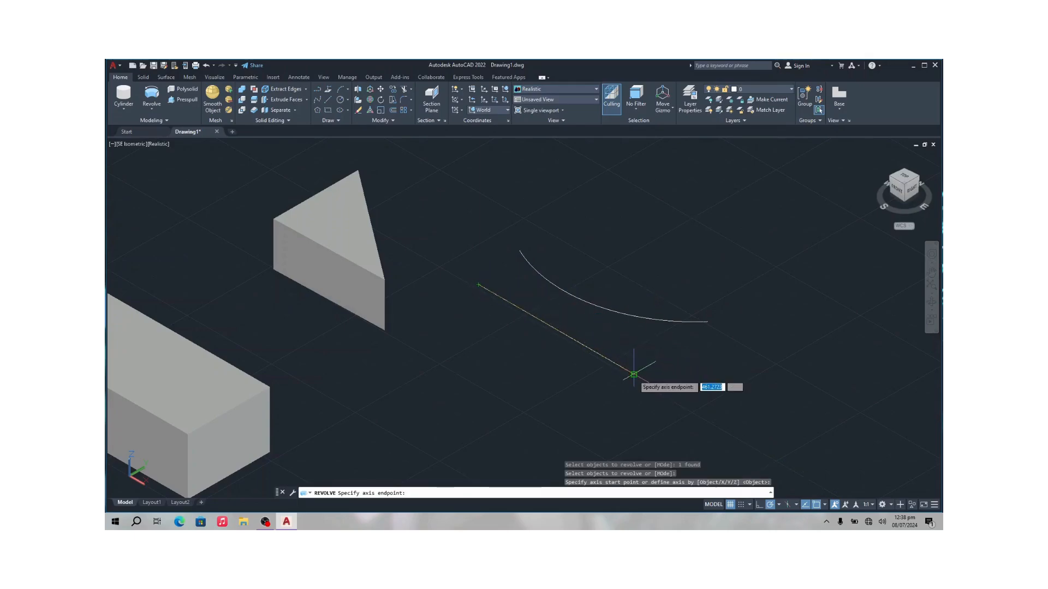
pyautogui.click(634, 375)
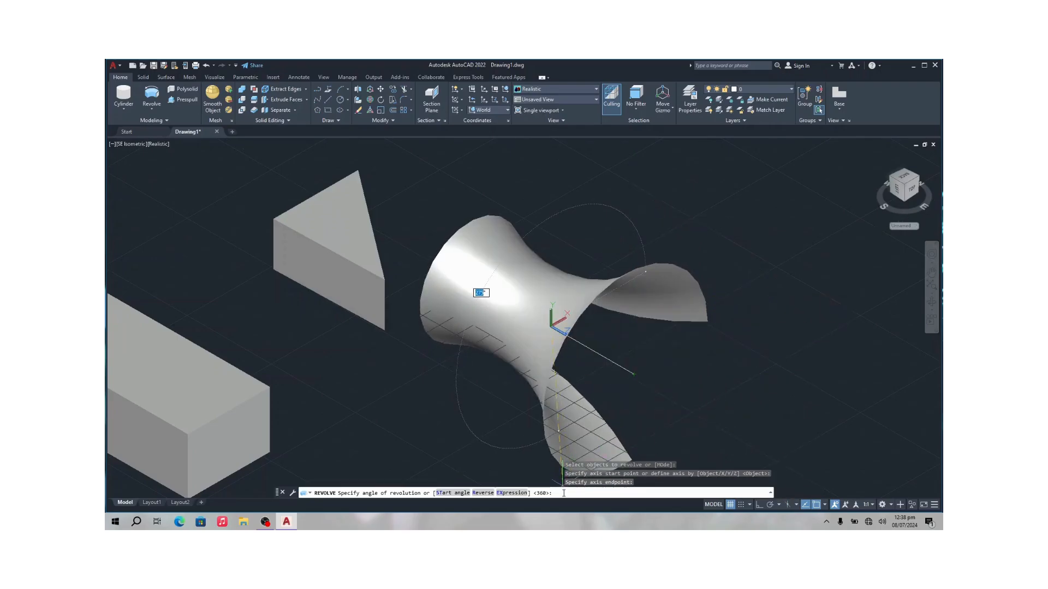
pyautogui.write('0')
pyautogui.press('Return')
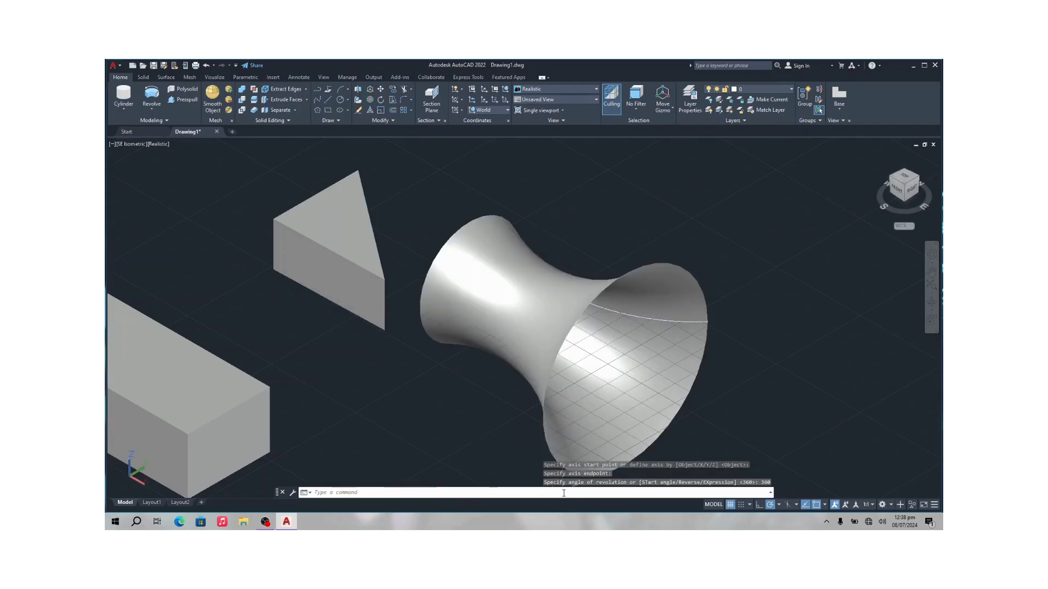
# Examine the revolved surface together with the neighbouring solids from different viewing angles.
pyautogui.scroll(-2, 882, 194)
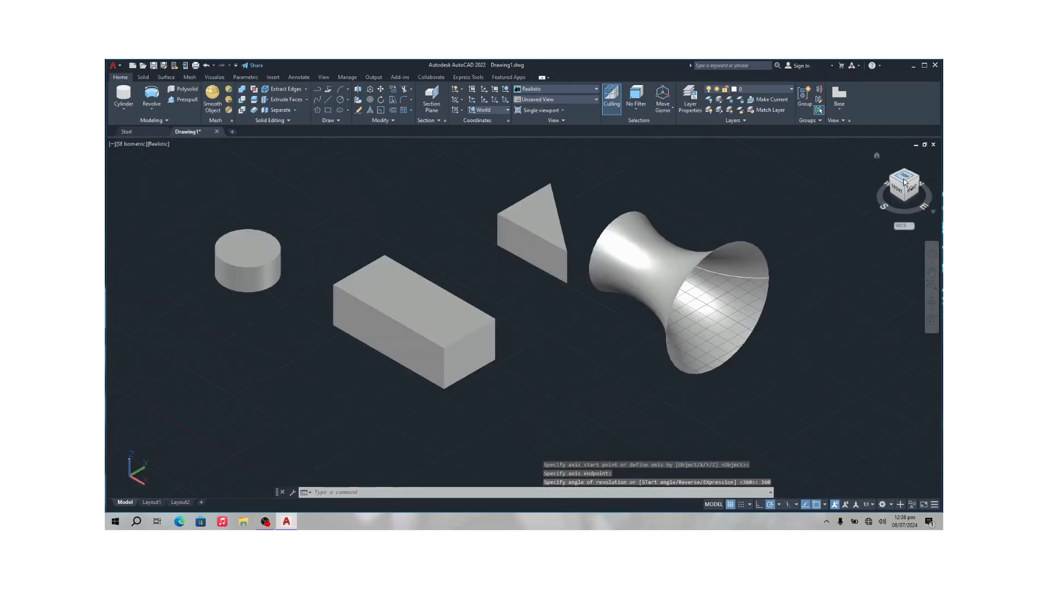
pyautogui.scroll(-3, 883, 207)
pyautogui.scroll(5, 884, 211)
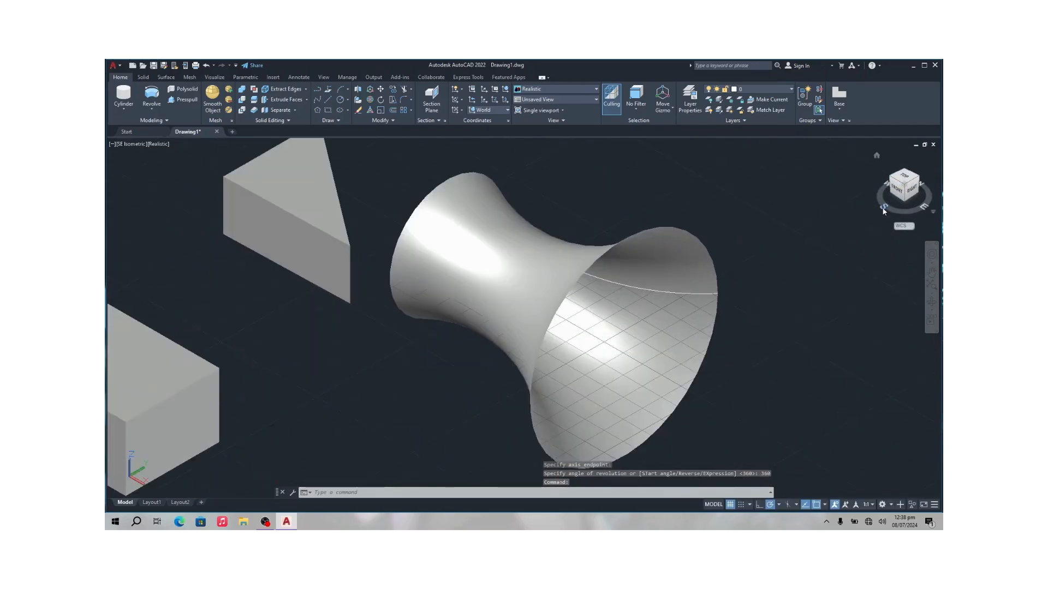
pyautogui.click(898, 199)
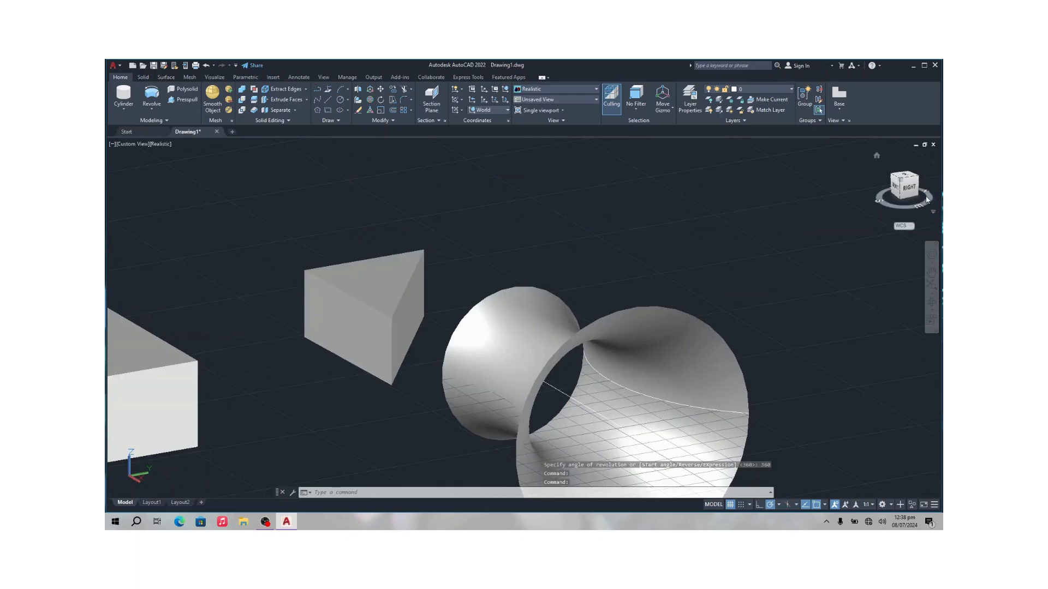
pyautogui.moveTo(905, 190); pyautogui.dragTo(915, 199)
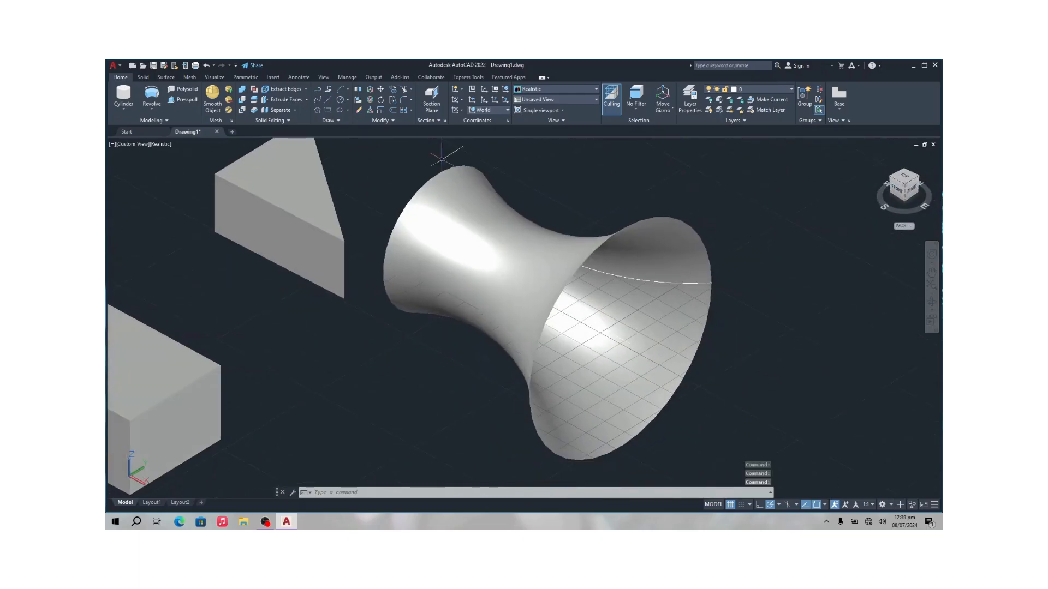
pyautogui.click(146, 107)
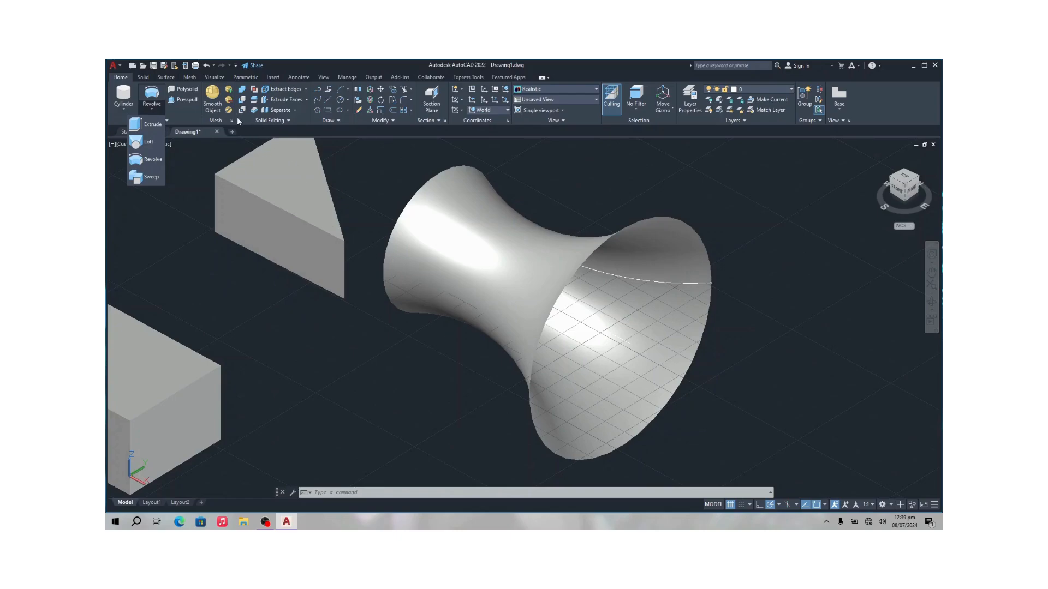
pyautogui.click(208, 122)
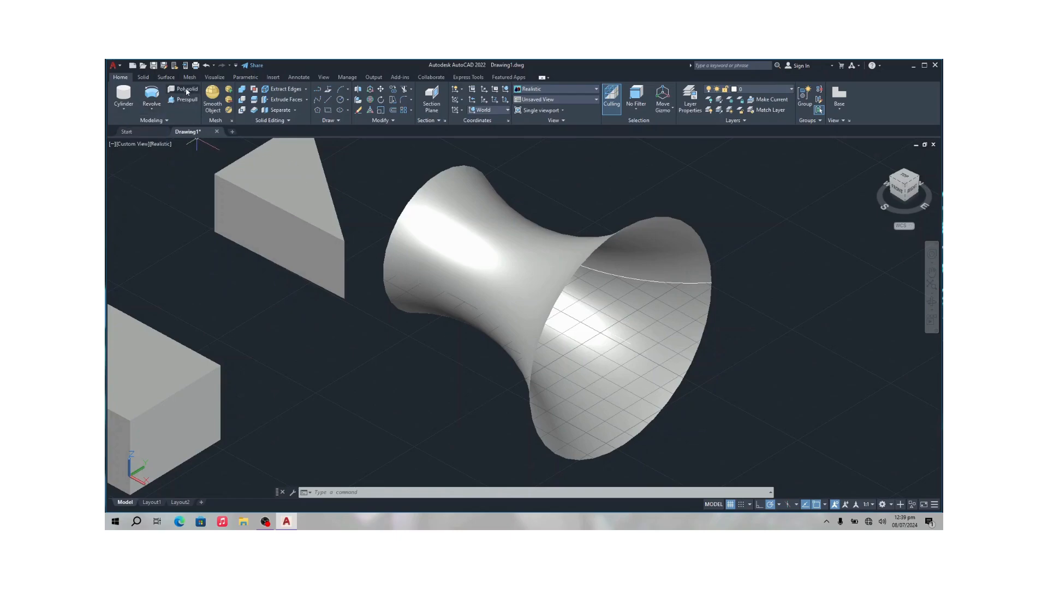
pyautogui.click(187, 89)
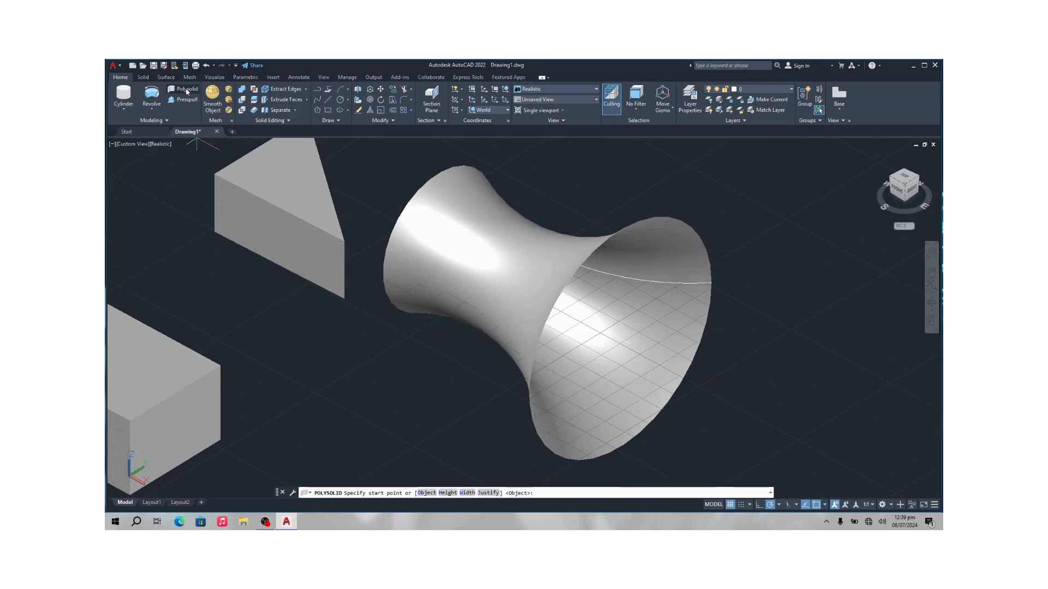
pyautogui.scroll(-3, 304, 264)
pyautogui.scroll(2, 311, 273)
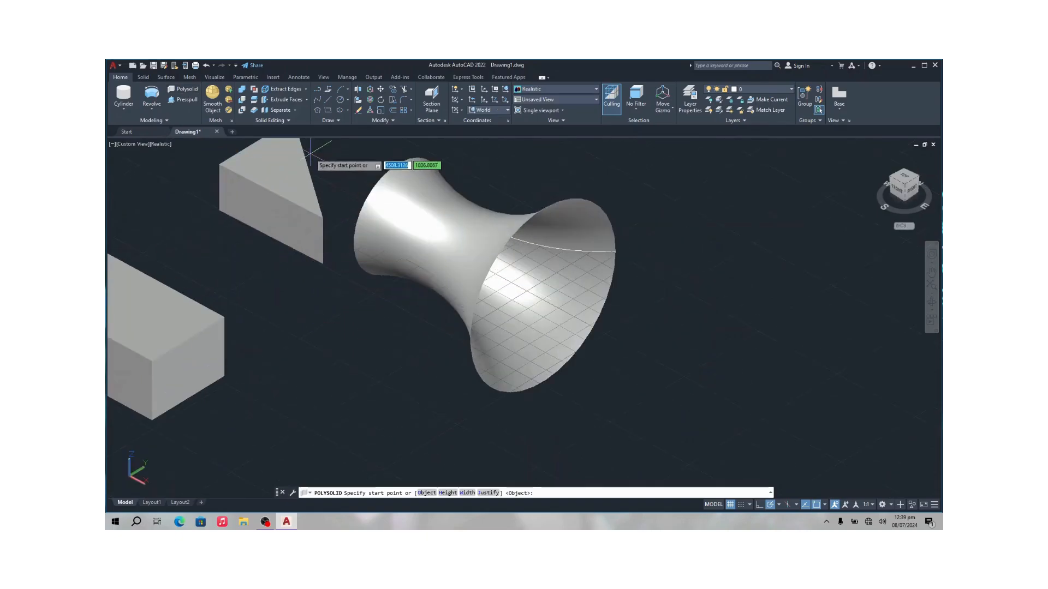
# Draw two connected line segments forming an open L-shaped path in the empty area between the box and the revolved surface.
pyautogui.click(329, 100)
pyautogui.click(292, 336)
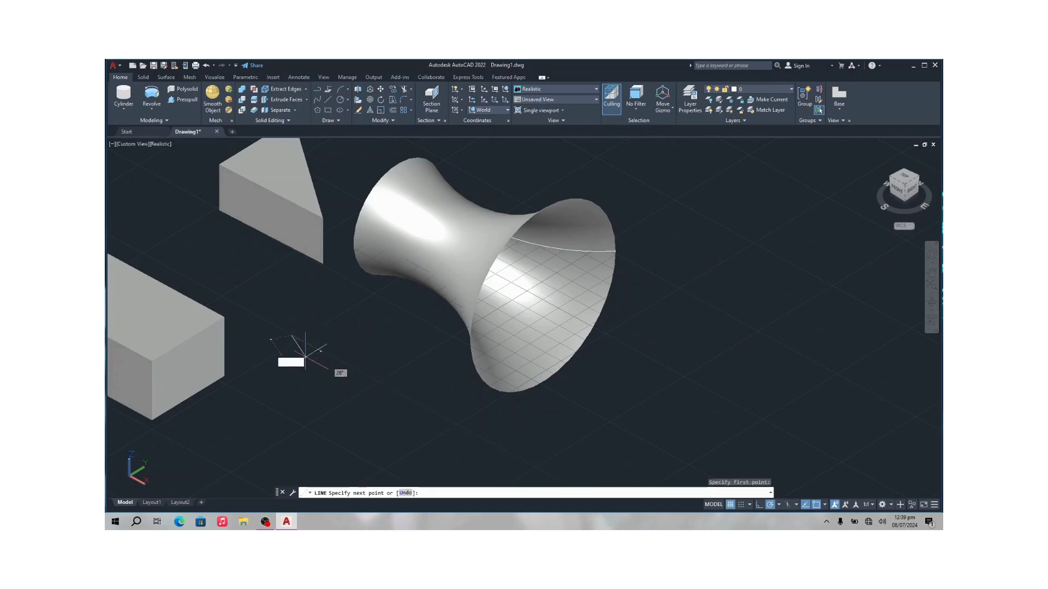
pyautogui.click(399, 394)
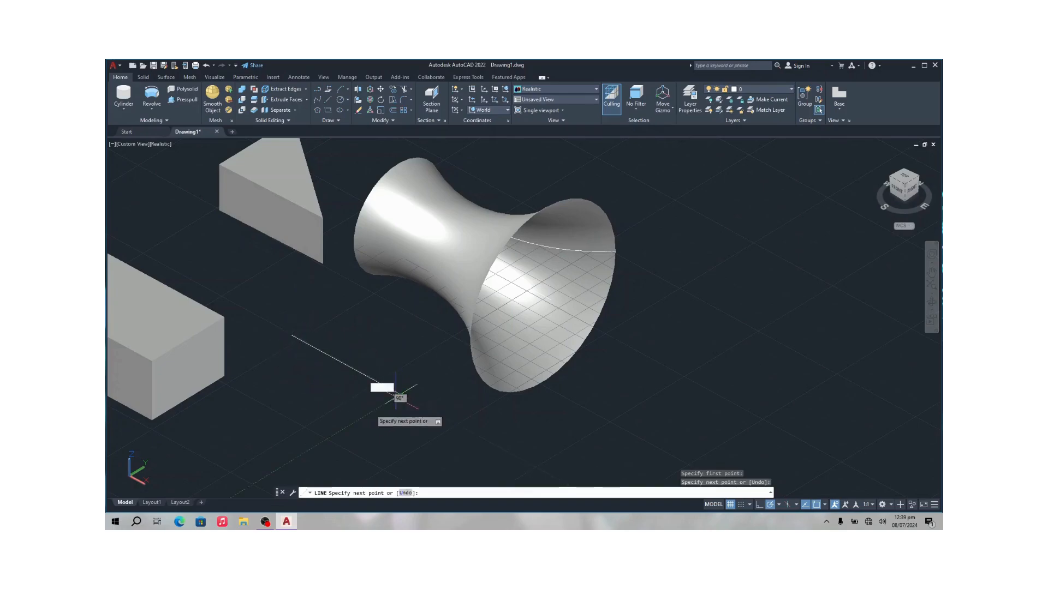
pyautogui.click(313, 447)
pyautogui.press('Escape')
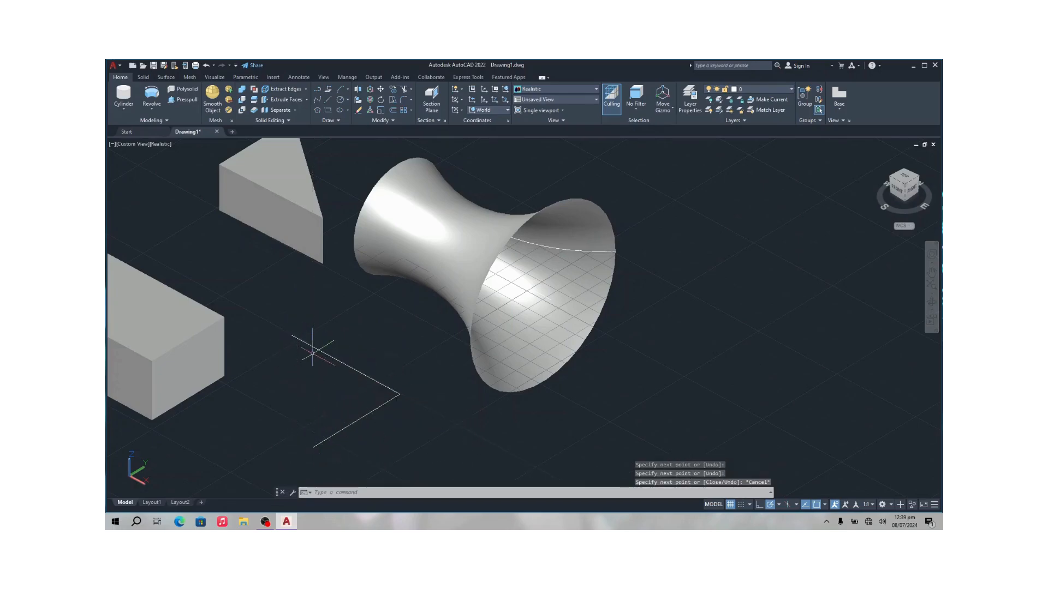
pyautogui.click(183, 89)
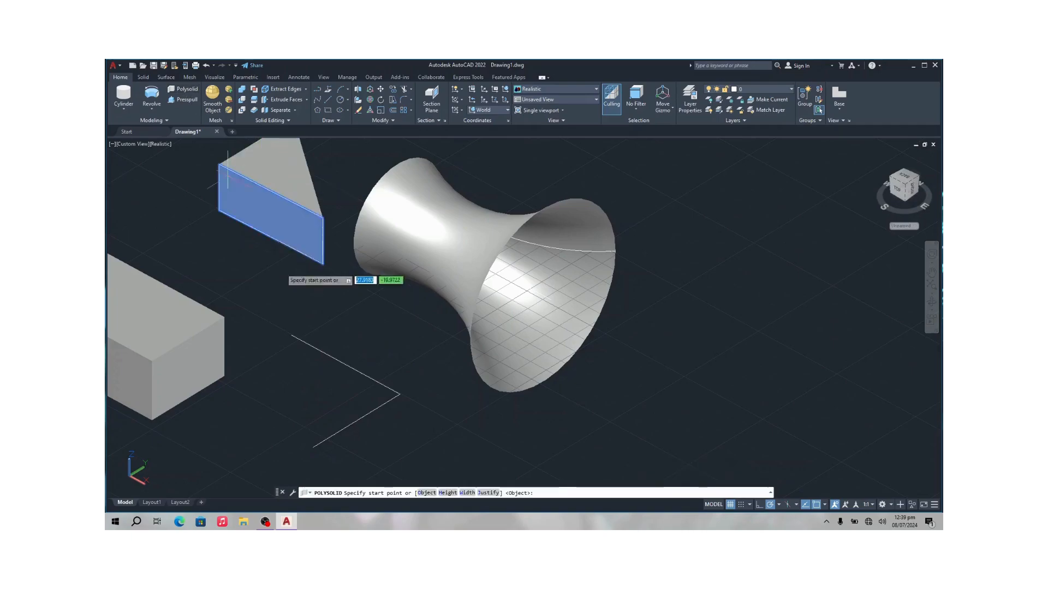
pyautogui.click(292, 336)
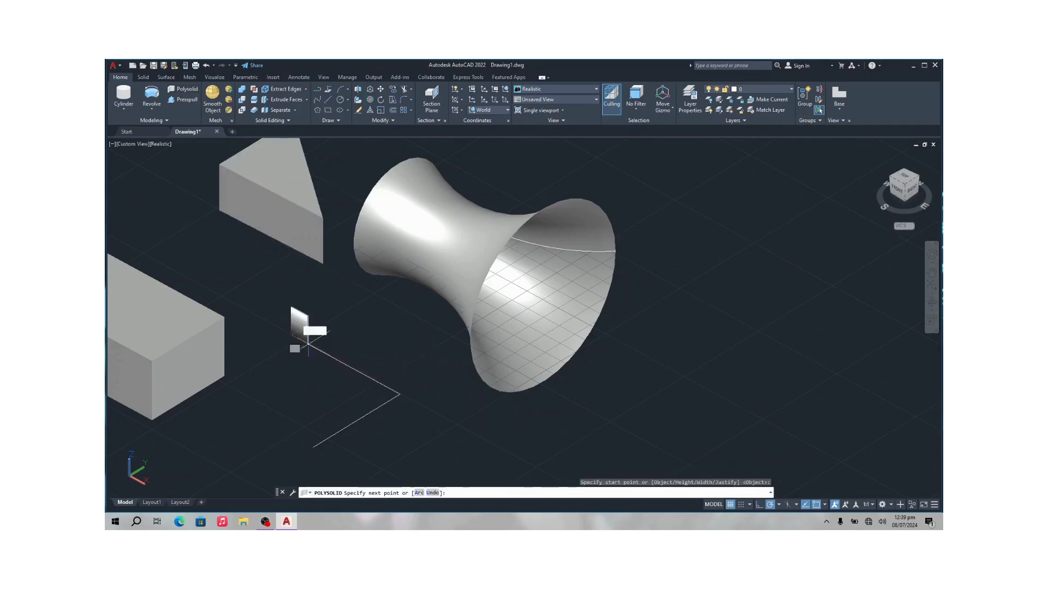
pyautogui.click(397, 395)
pyautogui.click(311, 447)
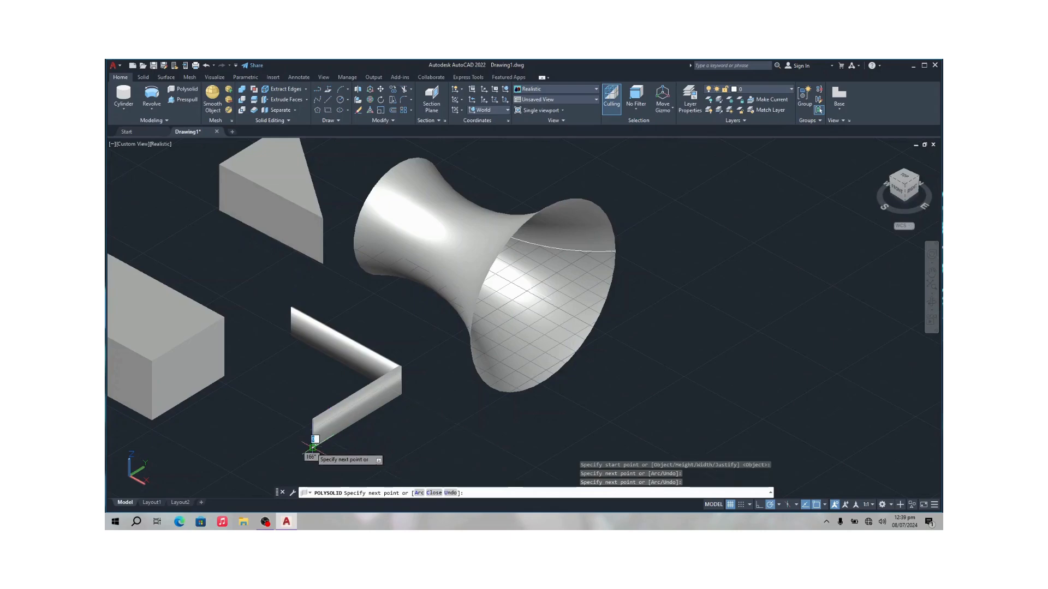
pyautogui.press('Escape')
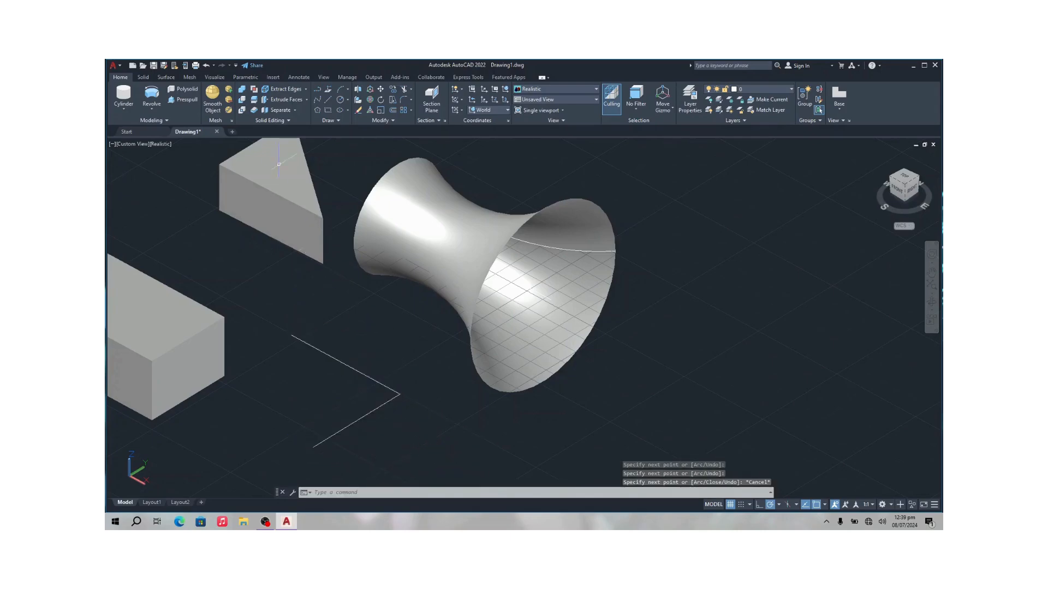
# Create a polysolid wall along the L-shaped path by following its two line segments from endpoint to endpoint.
pyautogui.click(183, 89)
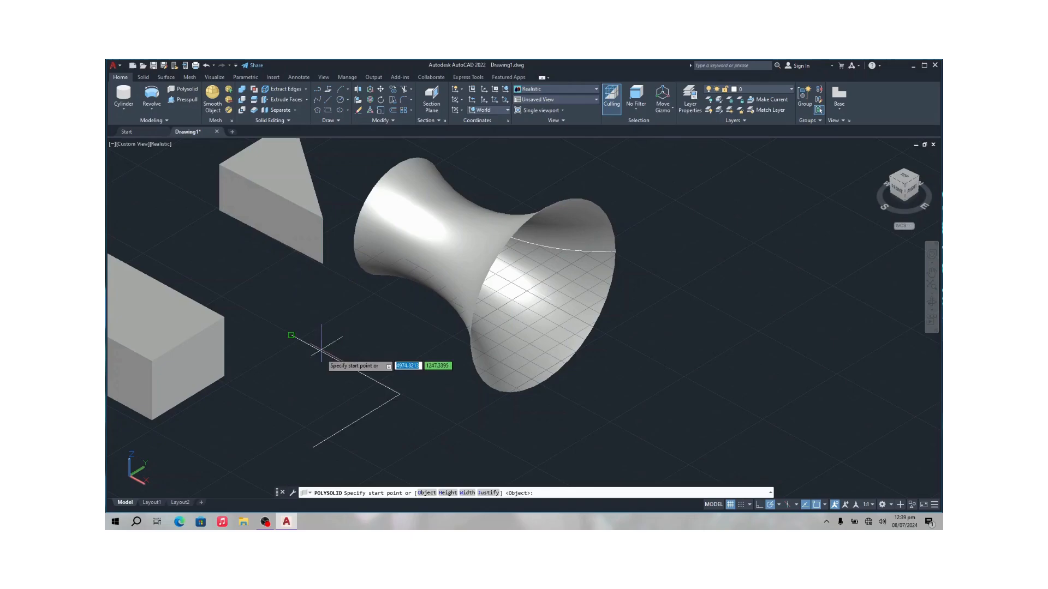
pyautogui.click(291, 335)
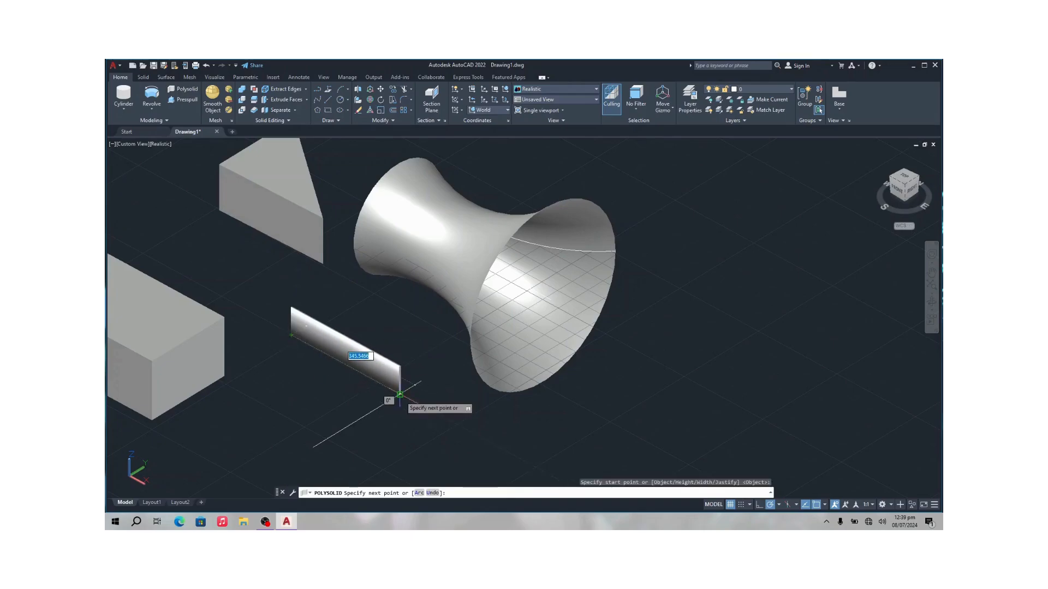
pyautogui.click(400, 395)
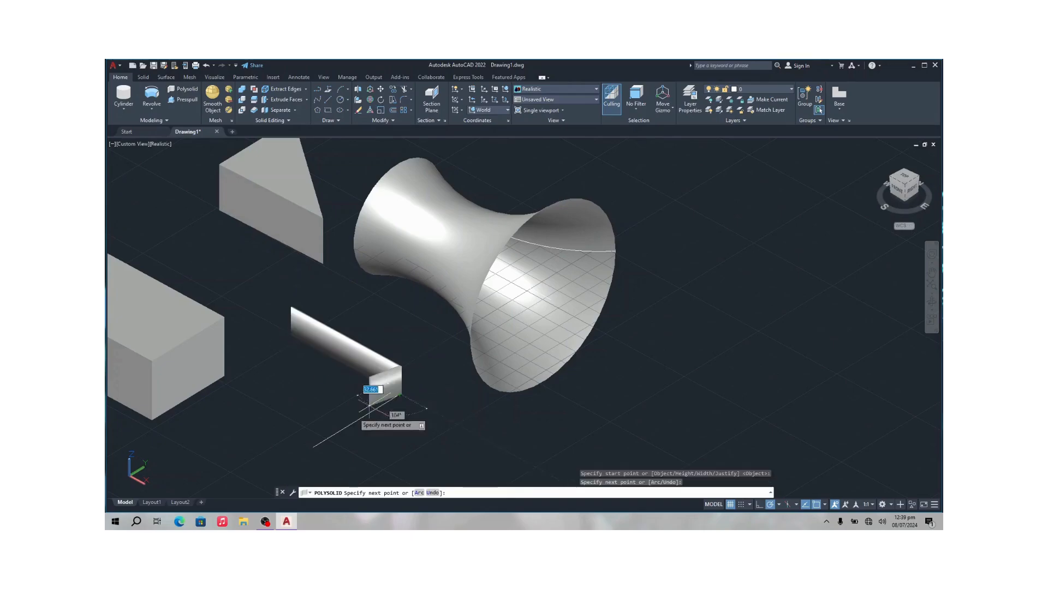
pyautogui.click(313, 446)
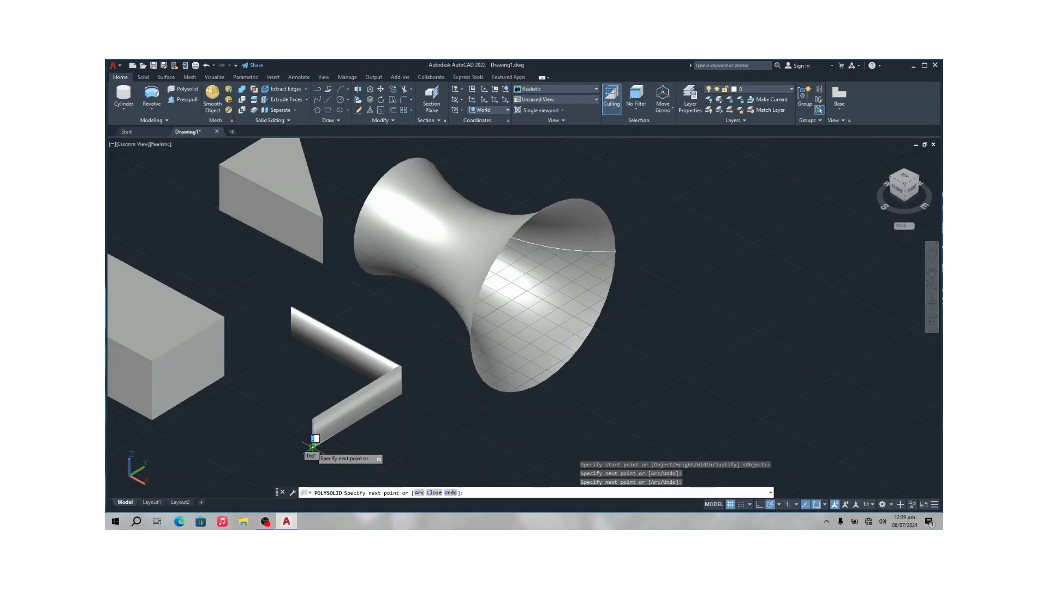
pyautogui.press('Return')
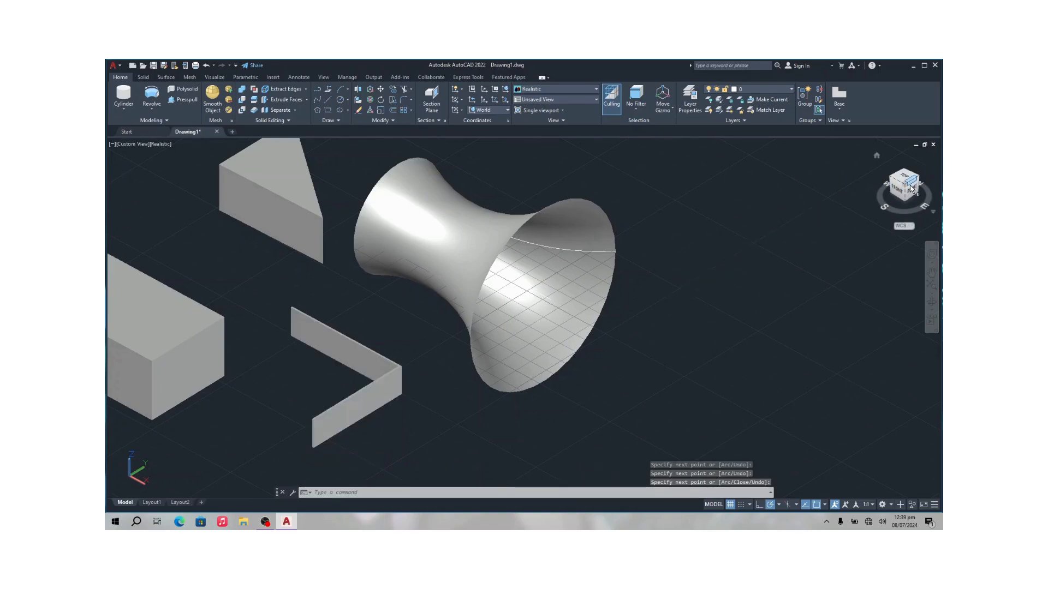
# Examine the polysolid wall's thickness and height from the back and left sides, alongside the other solids.
pyautogui.click(910, 189)
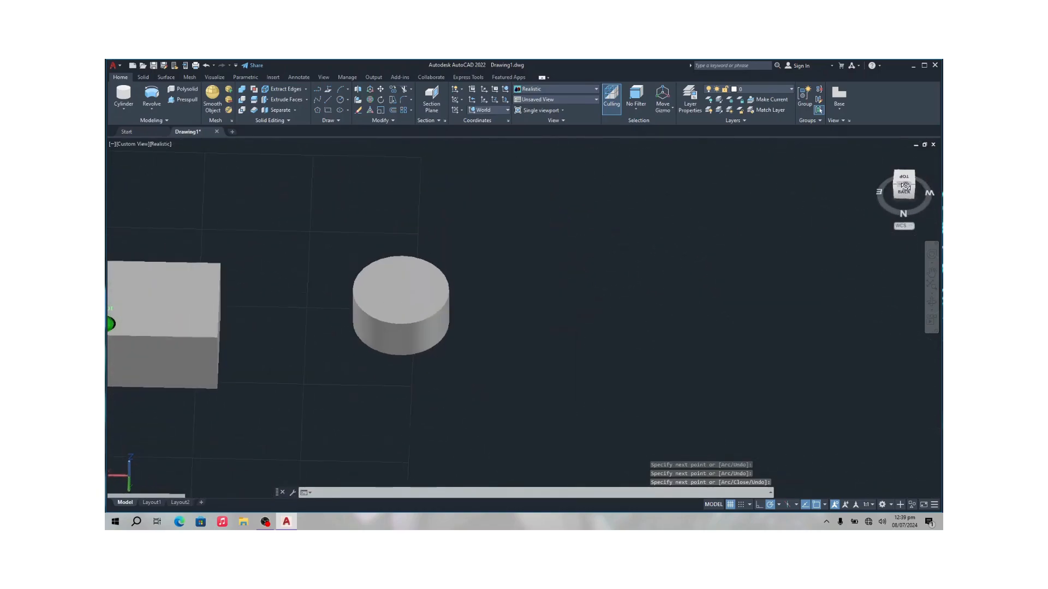
pyautogui.scroll(-7, 515, 351)
pyautogui.scroll(4, 428, 421)
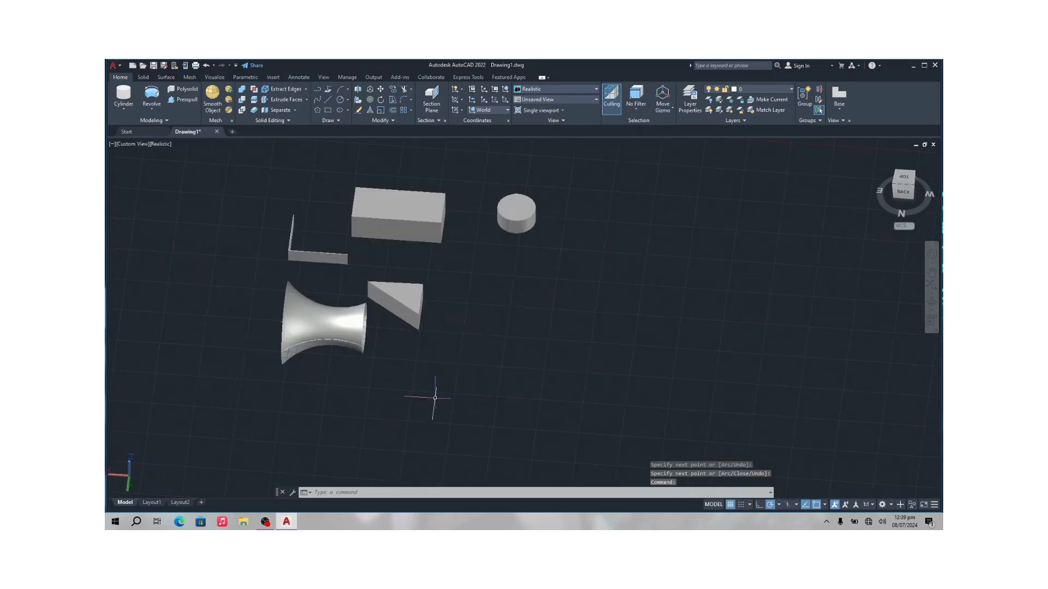
pyautogui.scroll(8, 322, 278)
pyautogui.moveTo(333, 215); pyautogui.dragTo(338, 319, button='middle')
pyautogui.press('Escape')
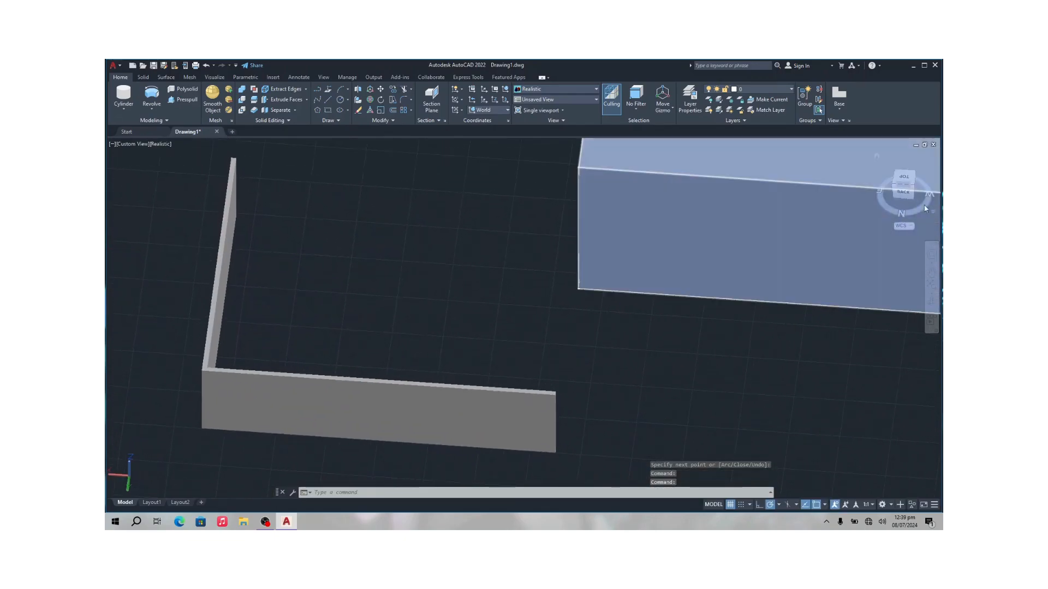
pyautogui.click(905, 184)
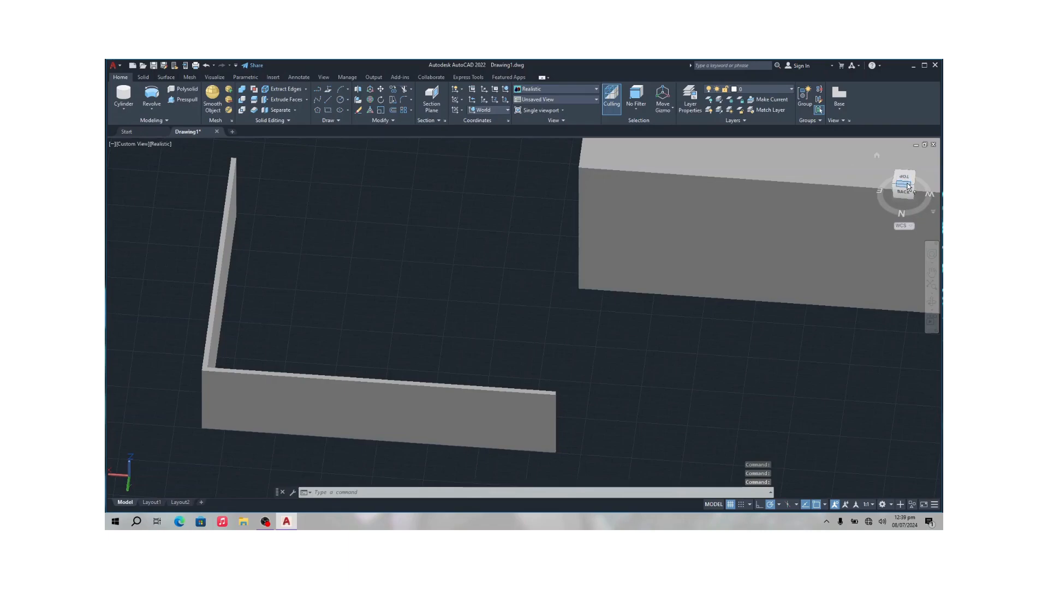
pyautogui.moveTo(907, 186); pyautogui.dragTo(723, 180)
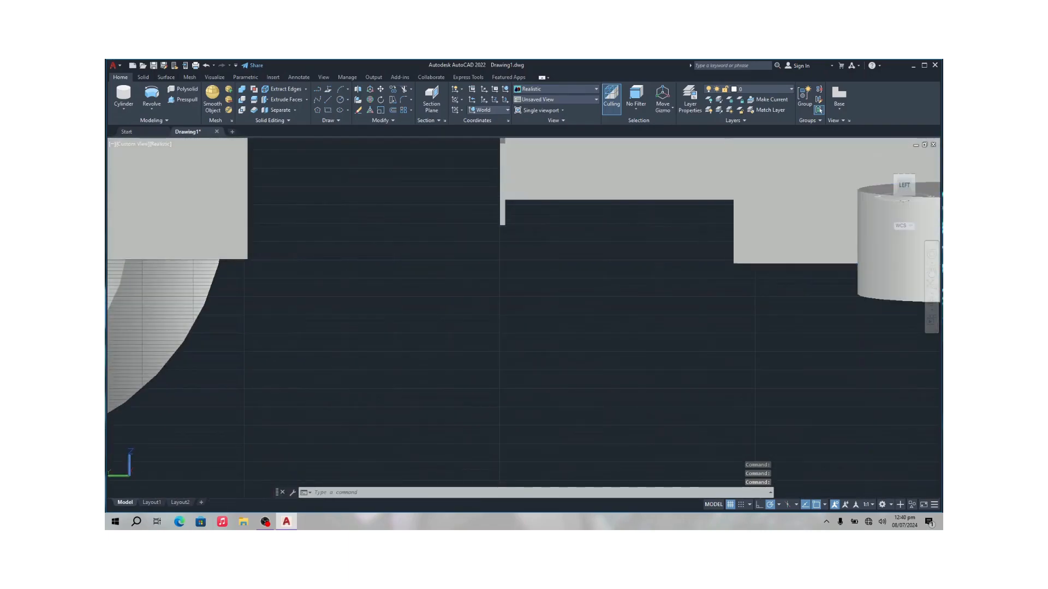
pyautogui.moveTo(707, 217); pyautogui.dragTo(596, 394, button='middle')
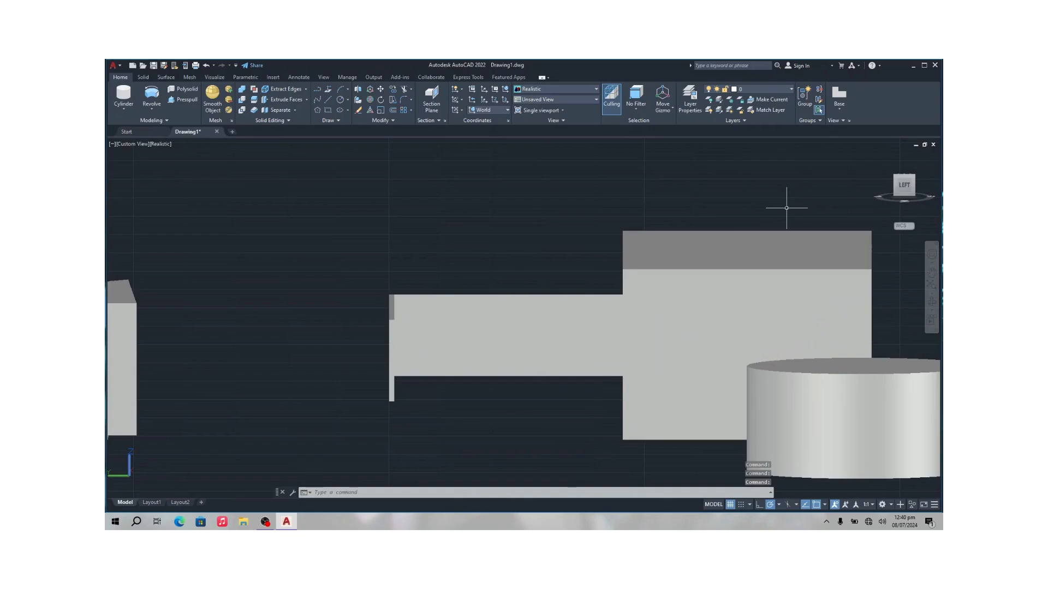